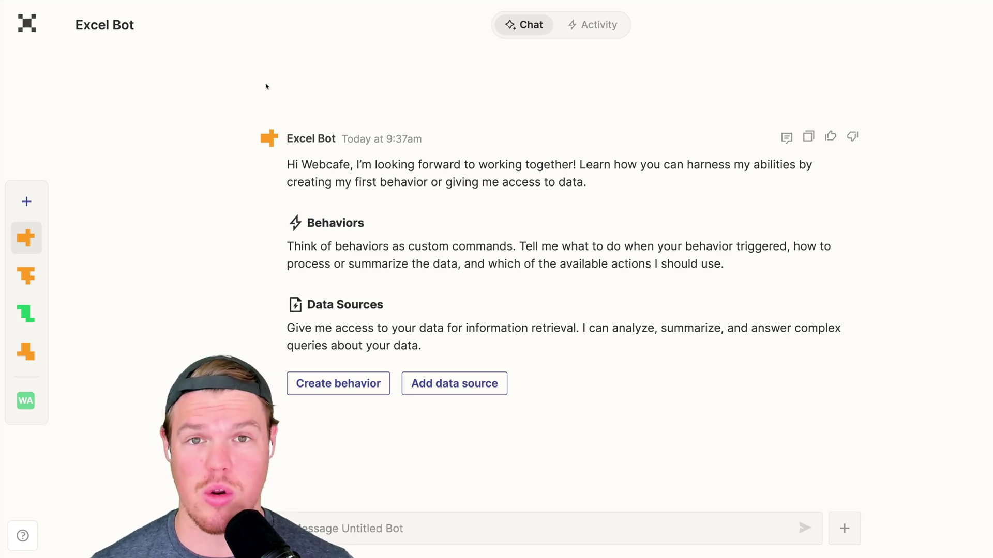
- Start a new, untitled behavior for the Excel Bot
left_click(348, 385)
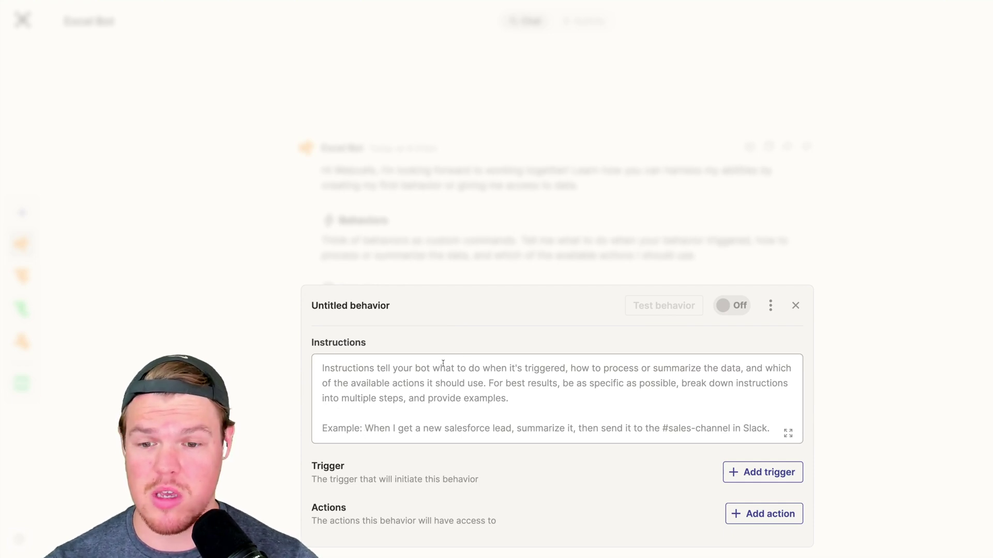
- Write the first instruction: the provided data source will be an invoice from our company
type("When w")
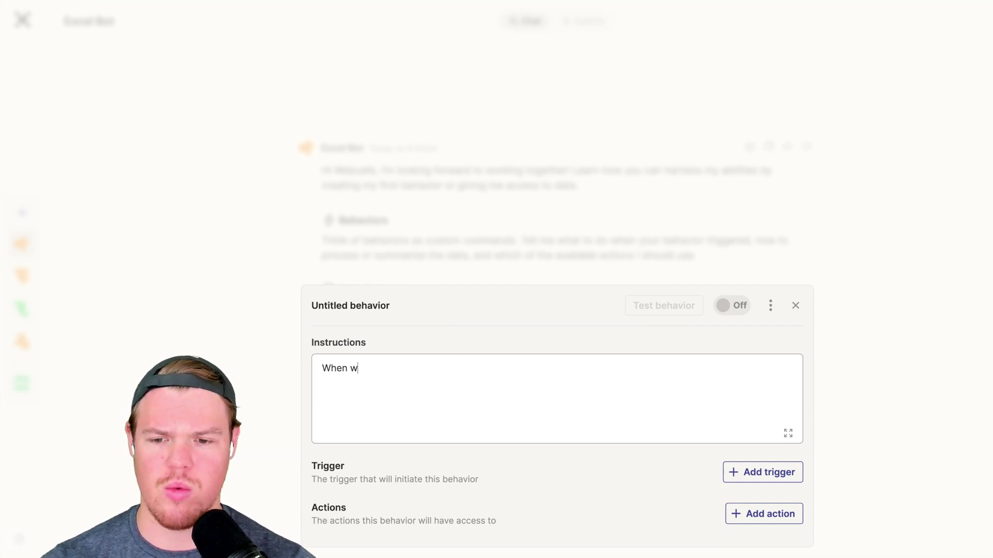
type("e provide you with ")
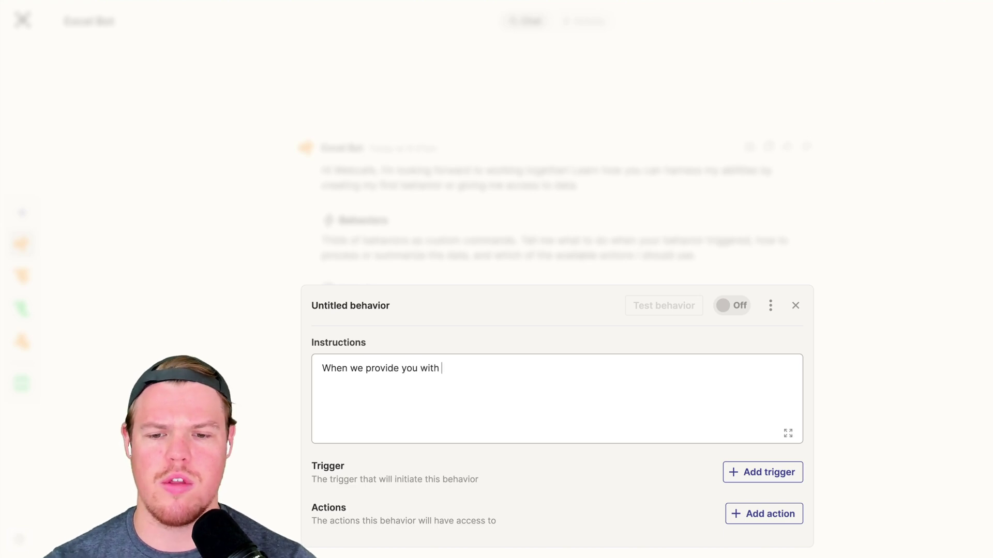
type("a data source, this wu")
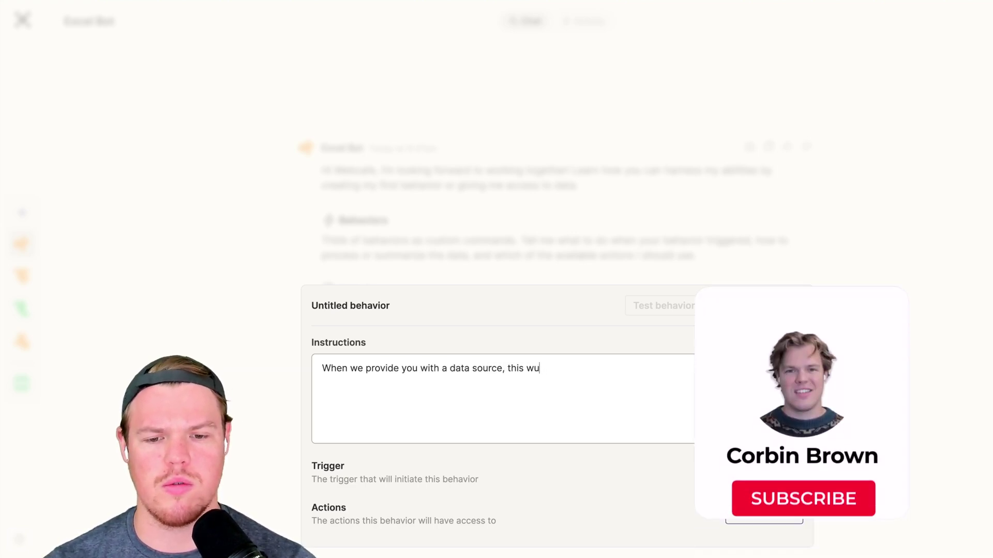
key("BackSpace")
type("ill be a")
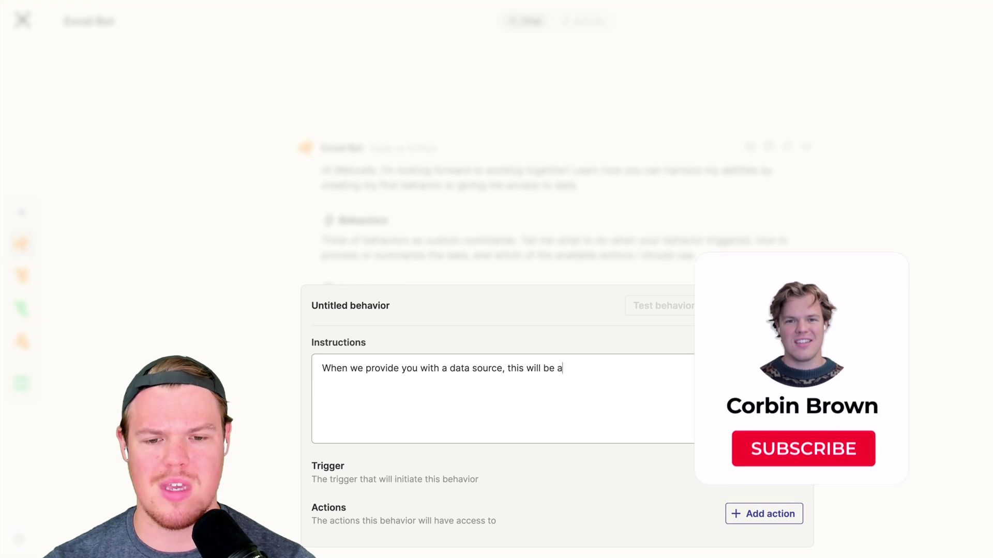
type("n invoice dfr")
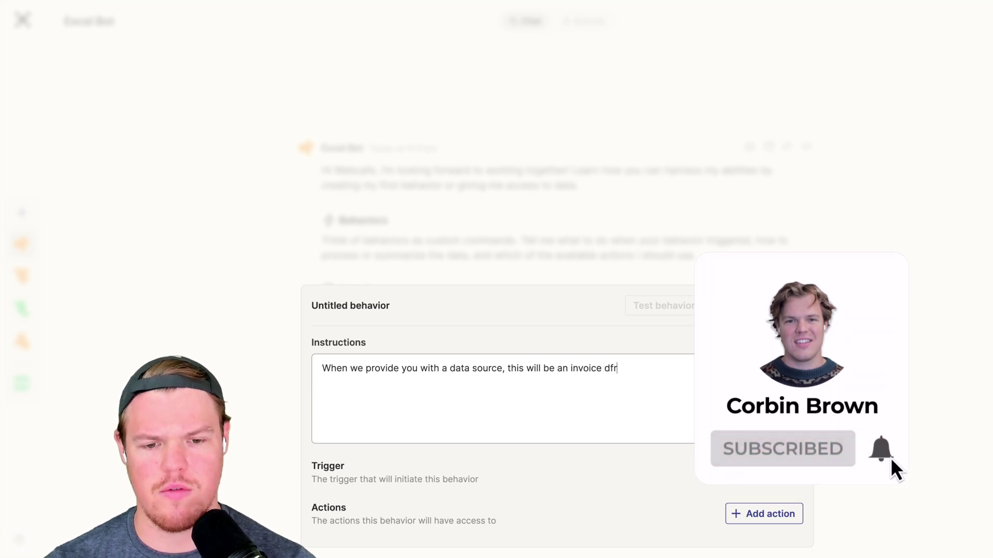
key("BackSpace")
key("BackSpace")
type("from out")
key("BackSpace")
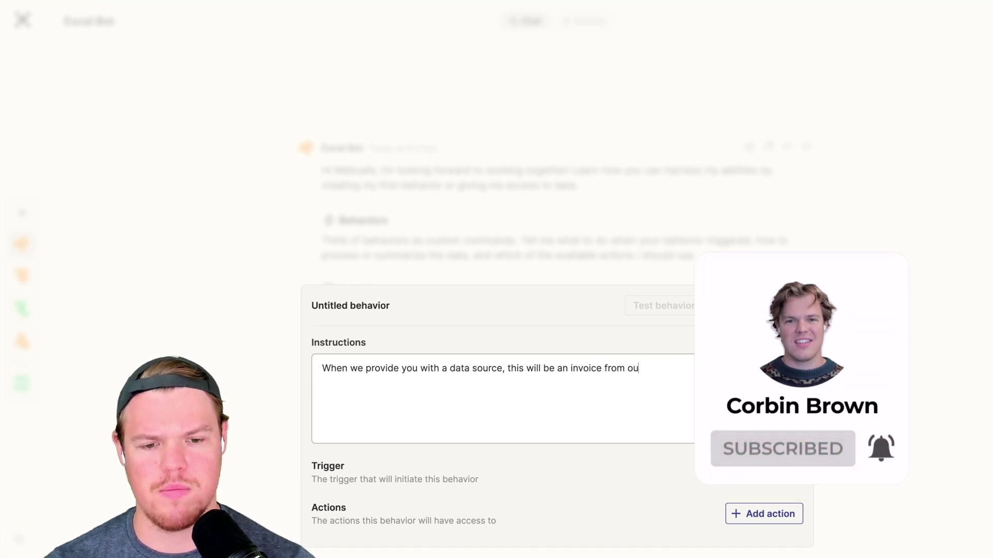
type("r company.")
- Add a new paragraph: 'We want you to extract the following information:'
key("Return")
key("Return")
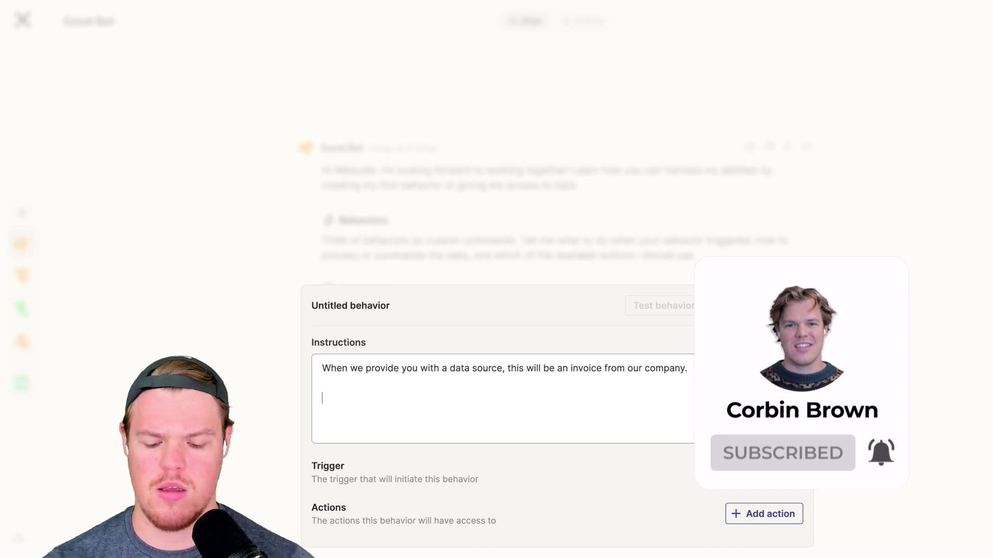
type("We want you to s")
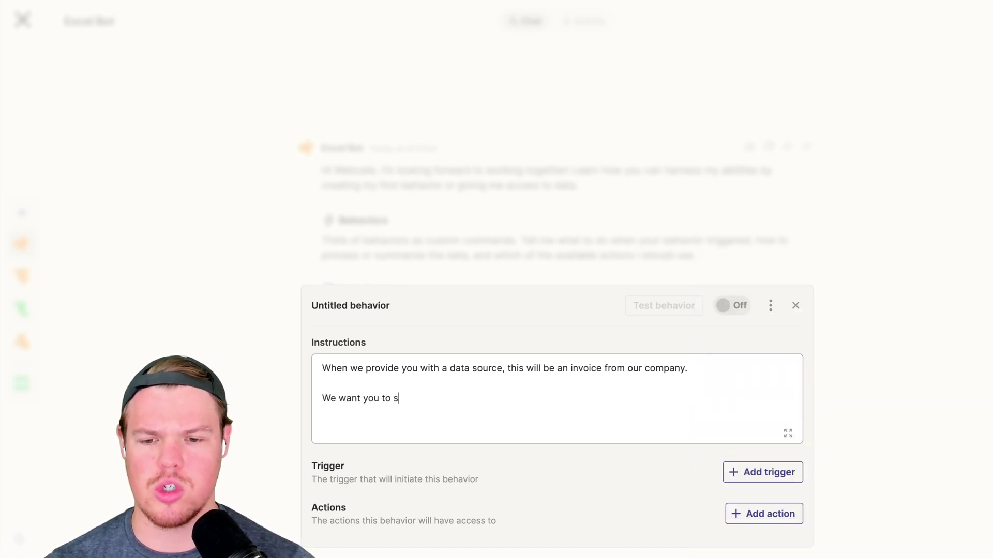
key("BackSpace")
type("extrace the following informaiton:")
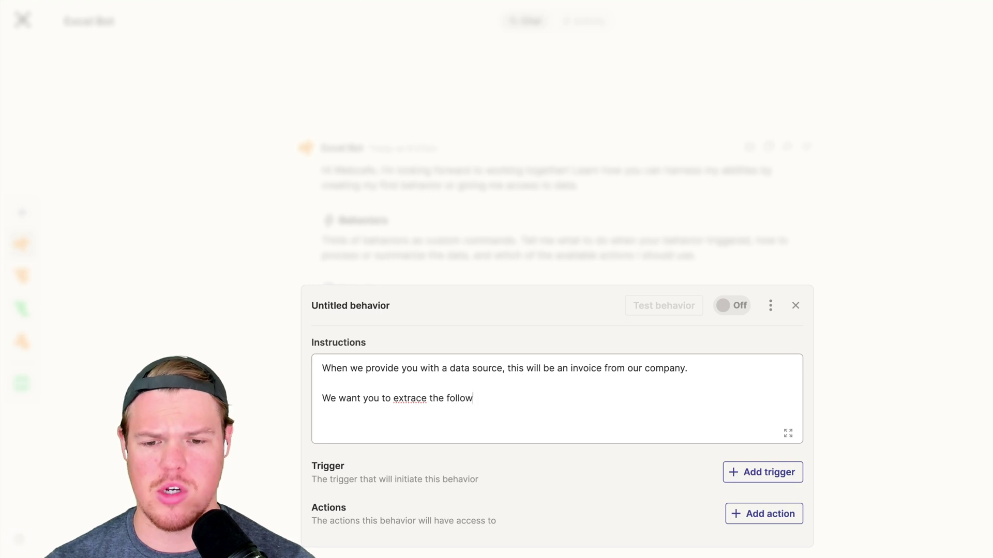
right_click(413, 398)
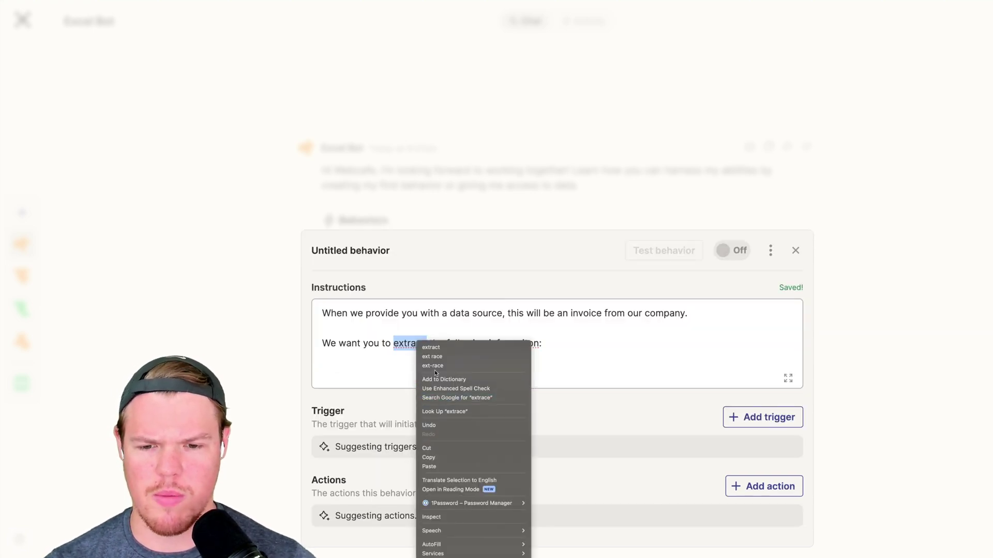
left_click(481, 329)
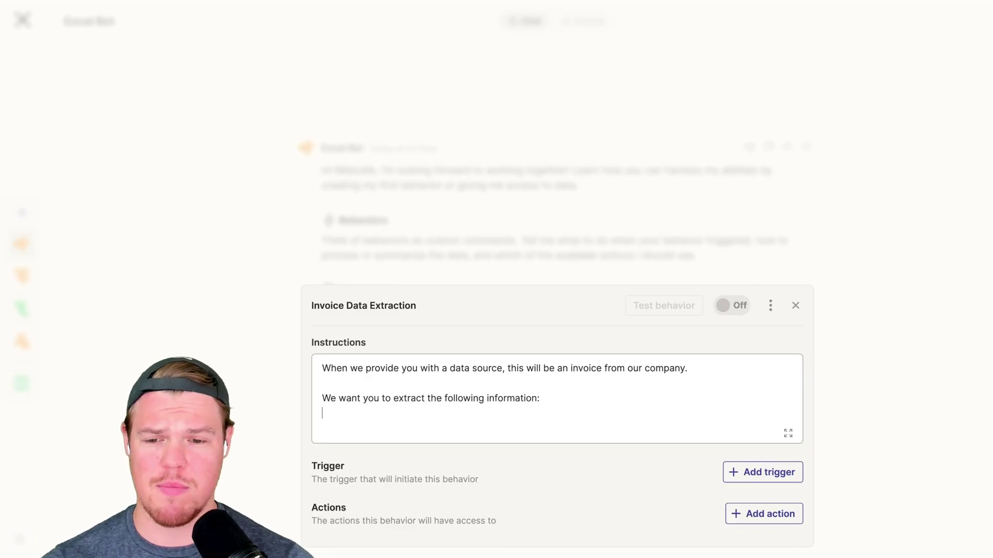
- List Customer Email, Service and Price on separate lines in the instructions
type("Cus")
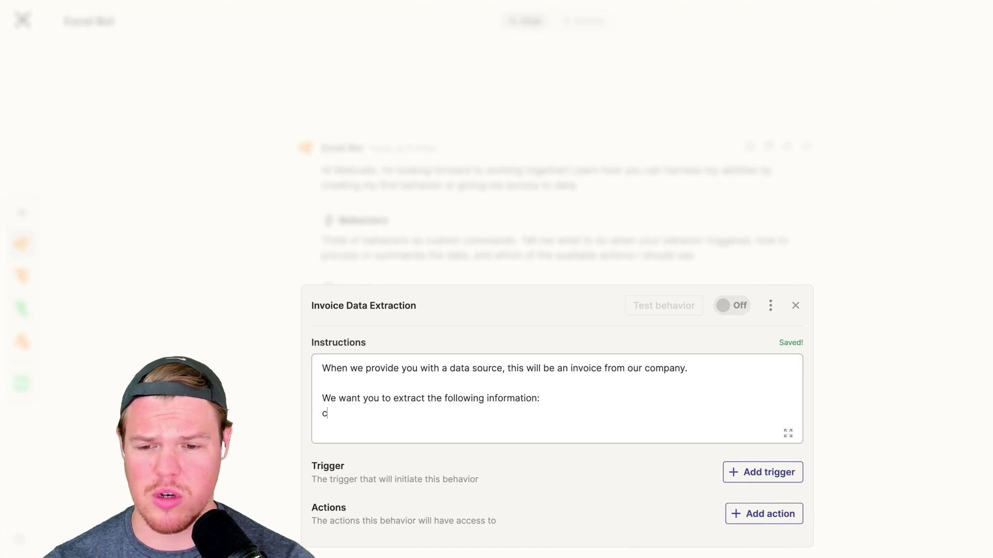
type("tomer E")
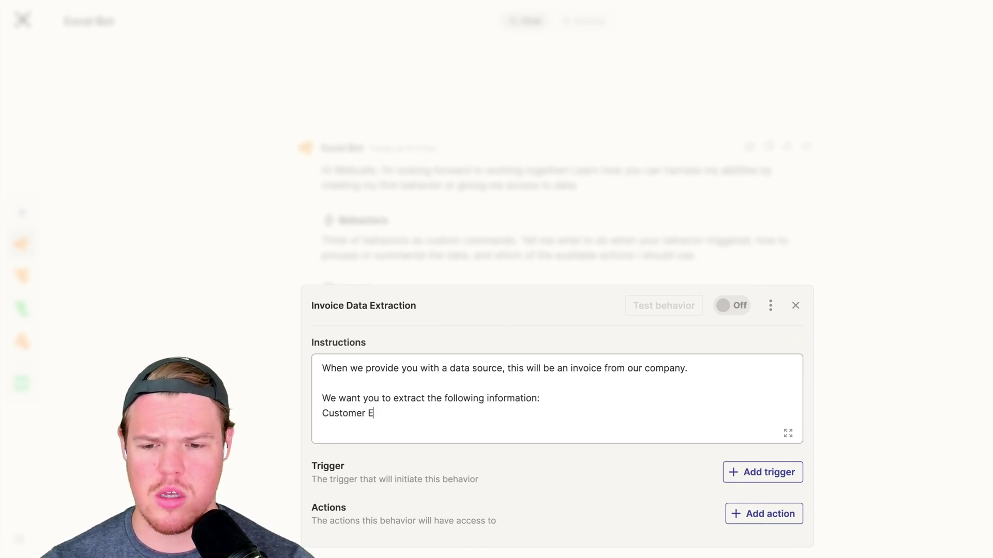
type("mail,")
key("Return")
type("Service,")
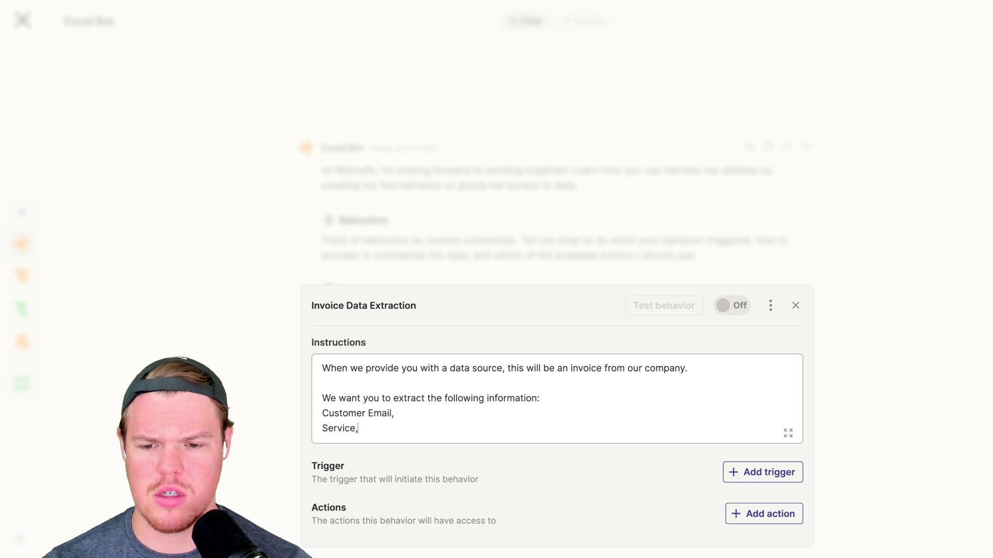
key("Return")
type("Price")
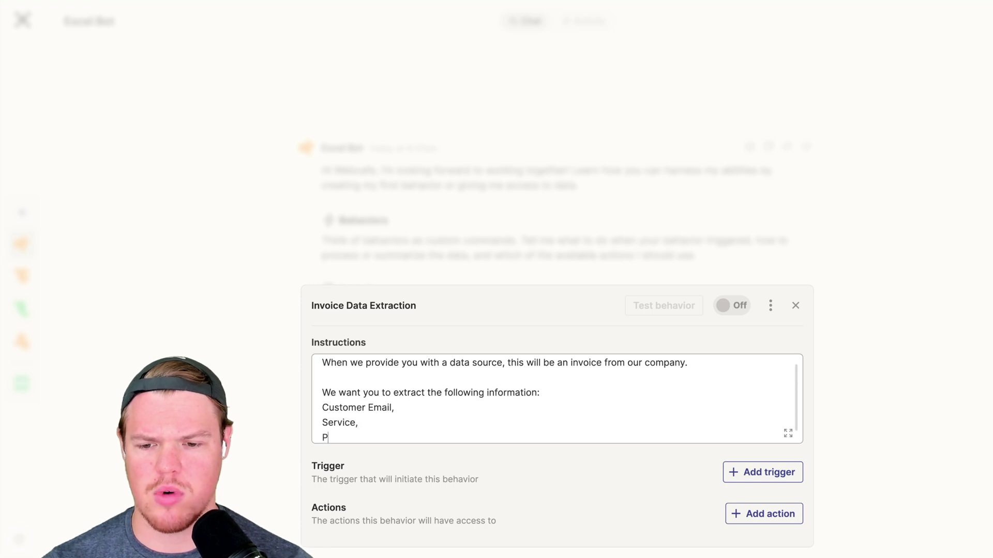
left_click(505, 408)
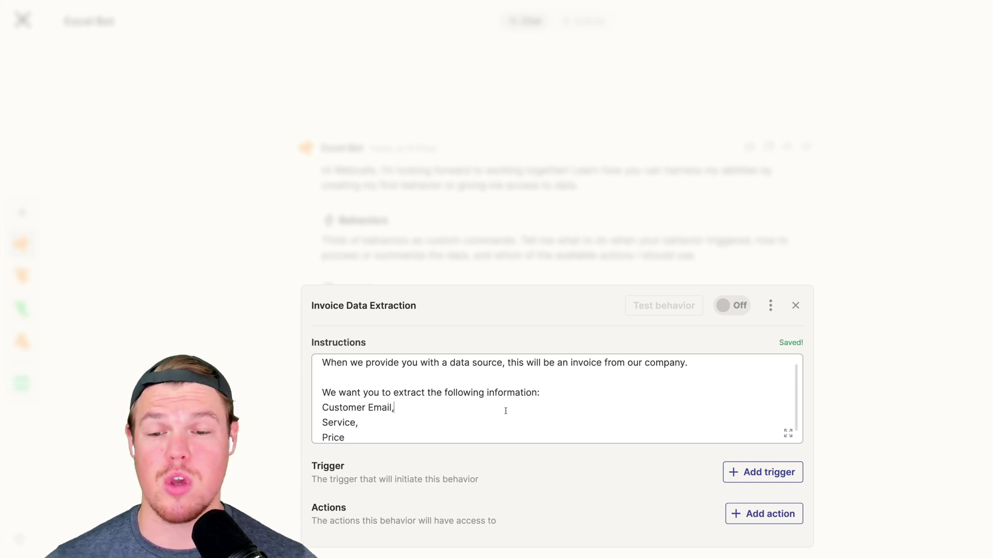
scroll(506, 408, "down", 1)
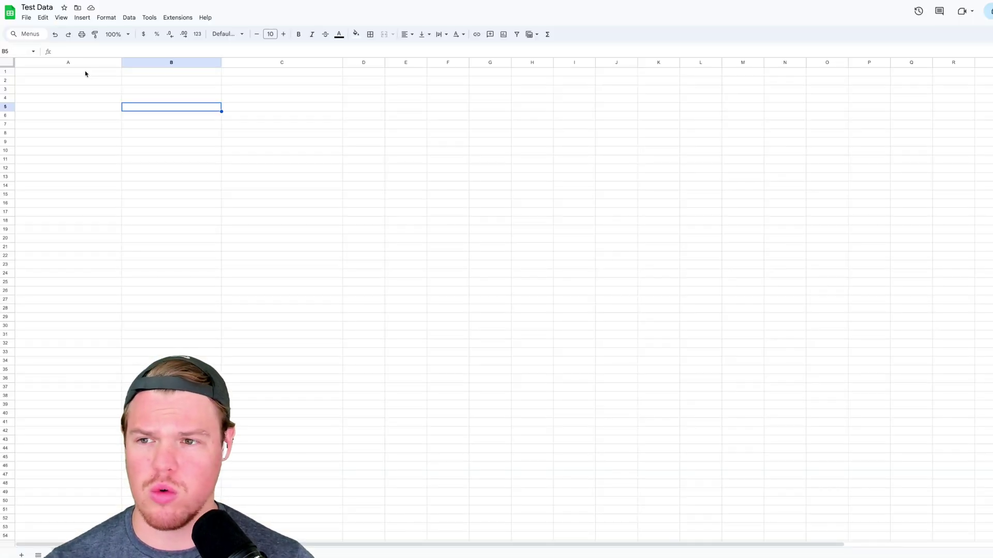
- Enter the headers Customer Email, Price and Service in cells A1–C1 of Test Data
left_click(85, 74)
type("Custome")
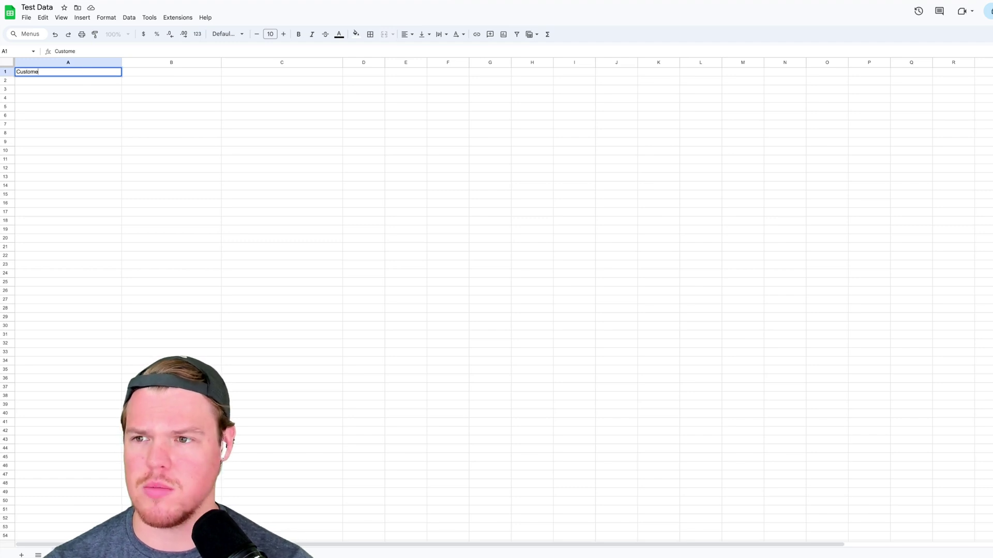
type("r")
key("alt+i")
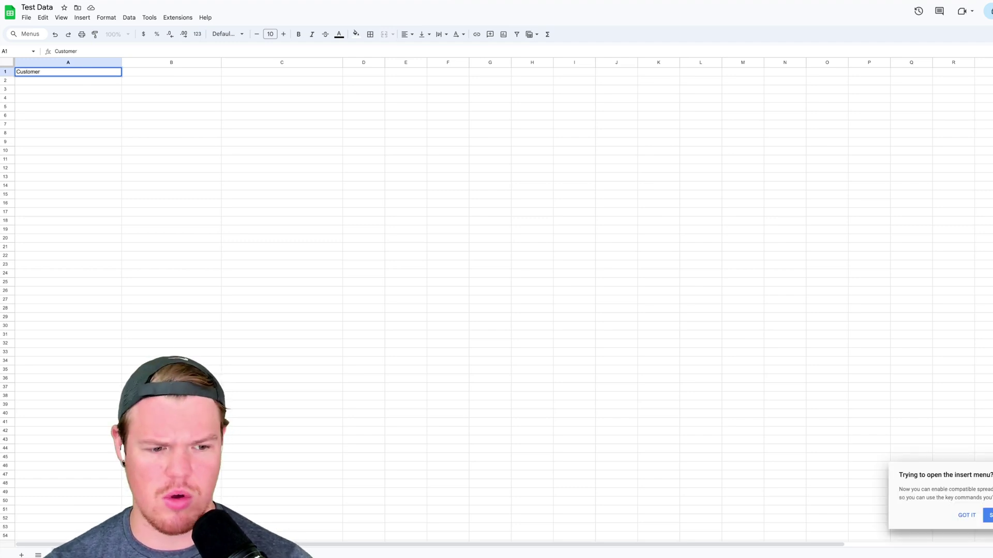
left_click(967, 515)
key("Tab")
key("ctrl+plus")
key("ctrl+plus")
key("ctrl+plus")
key("ctrl+plus")
key("ctrl+plus")
key("ctrl+plus")
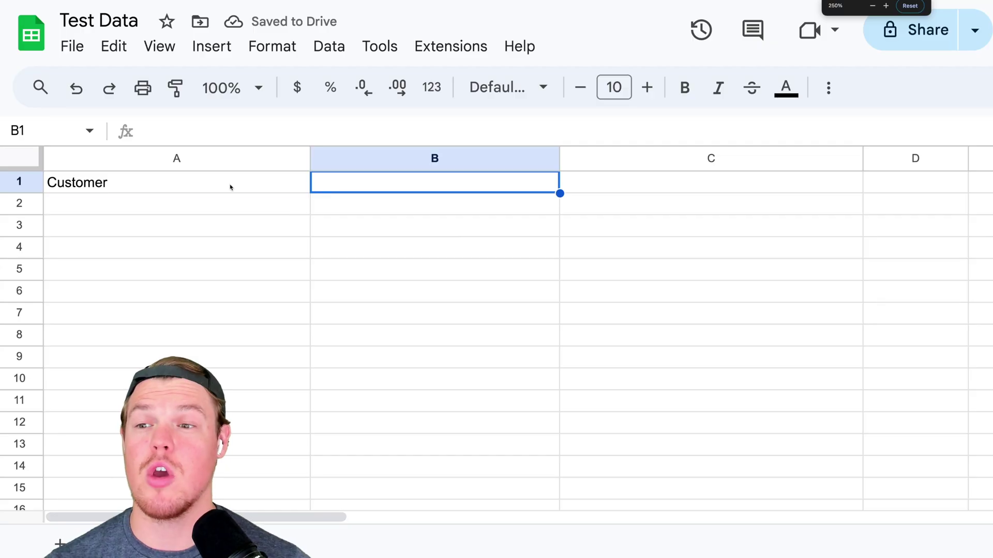
double_click(230, 186)
type("Email")
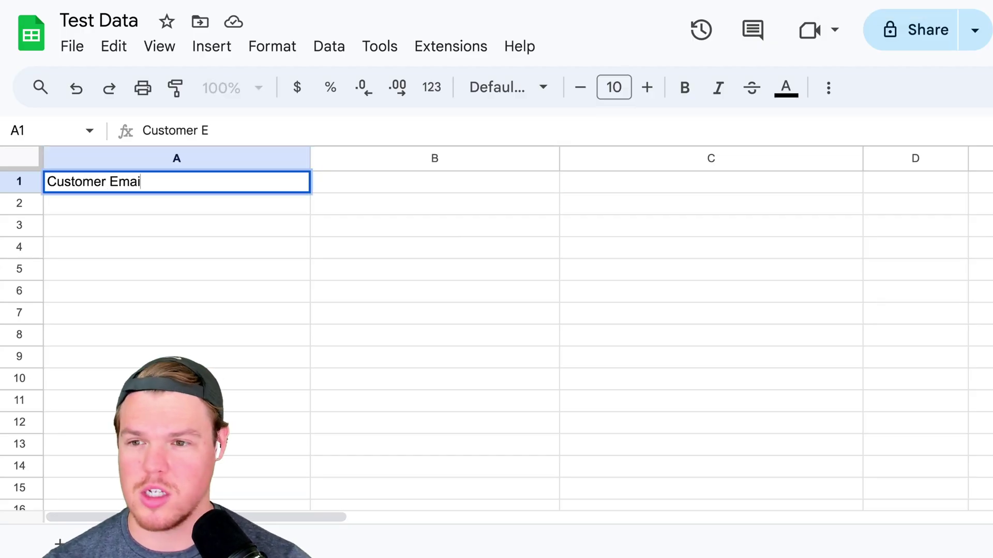
key("Tab")
type("Price")
double_click(686, 189)
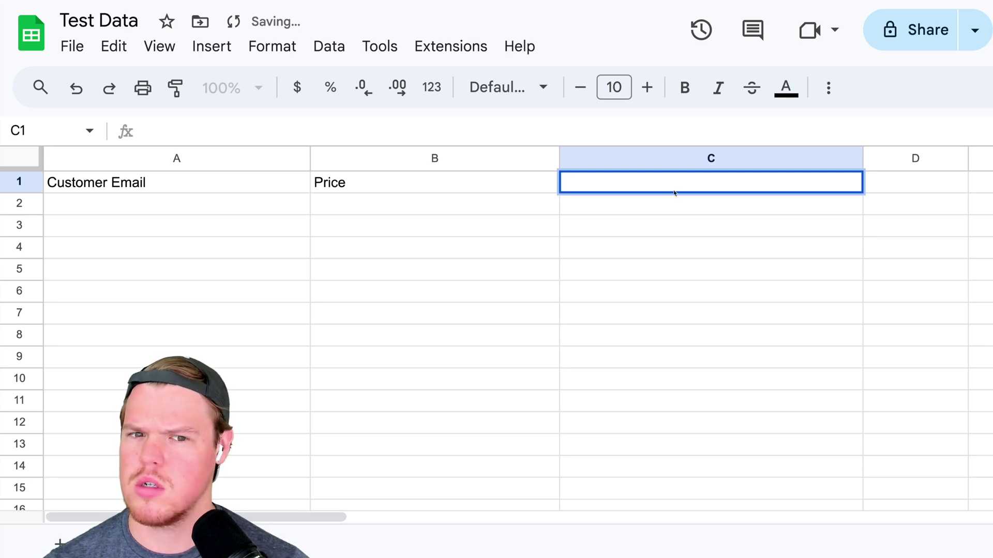
type("Service")
left_click(633, 268)
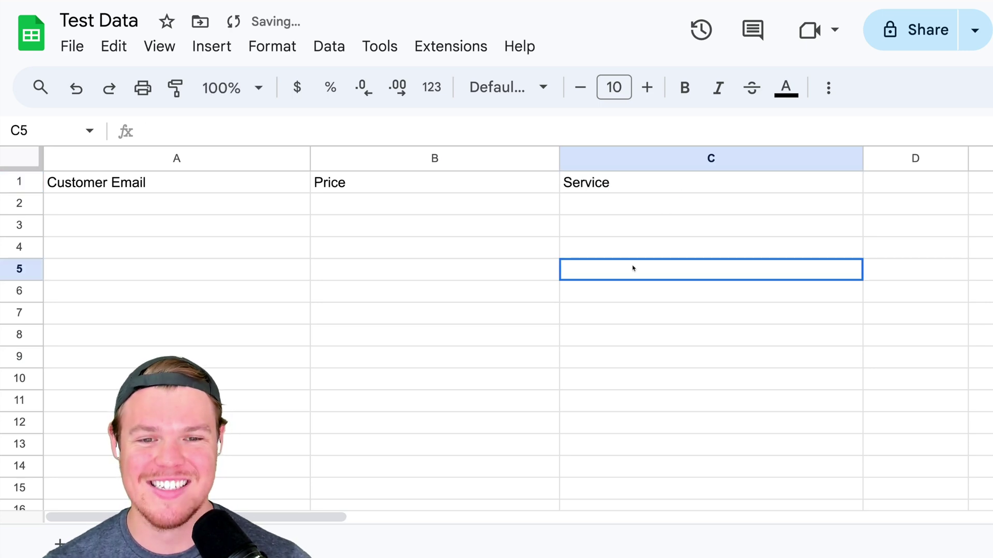
- Review the Price and Service header cells, then select the field list in Zapier Central
left_click(465, 253)
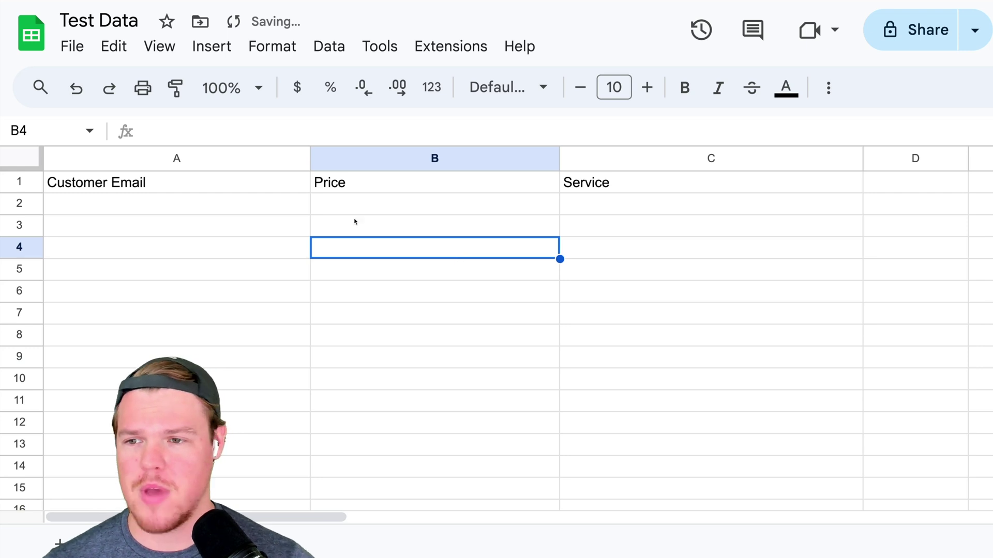
left_click(213, 189)
left_click(338, 187)
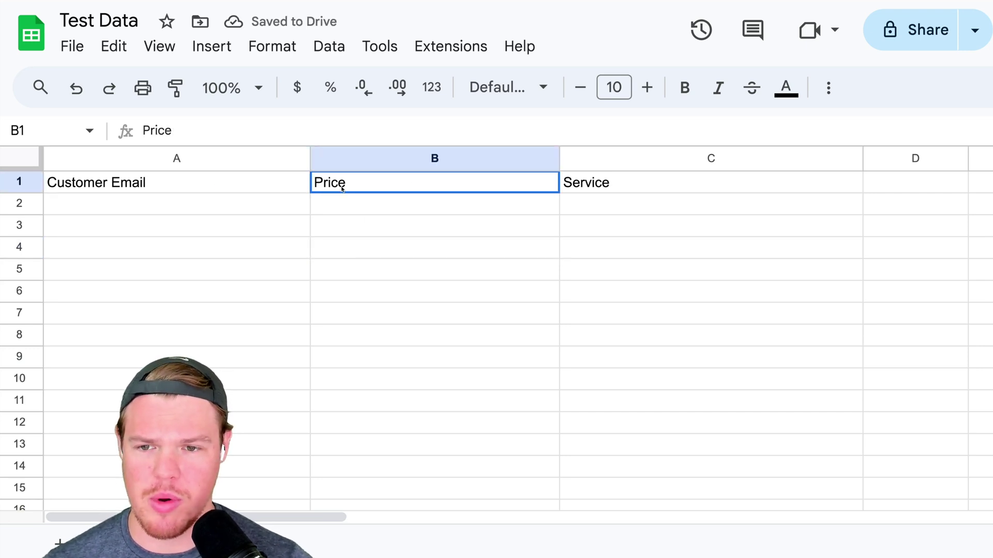
left_click(613, 183)
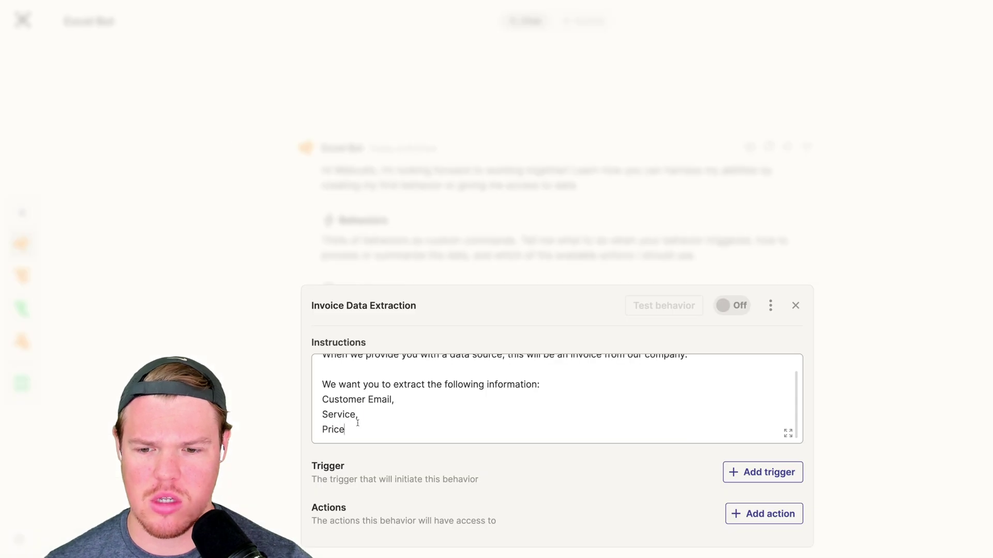
left_click_drag(345, 430, 321, 403)
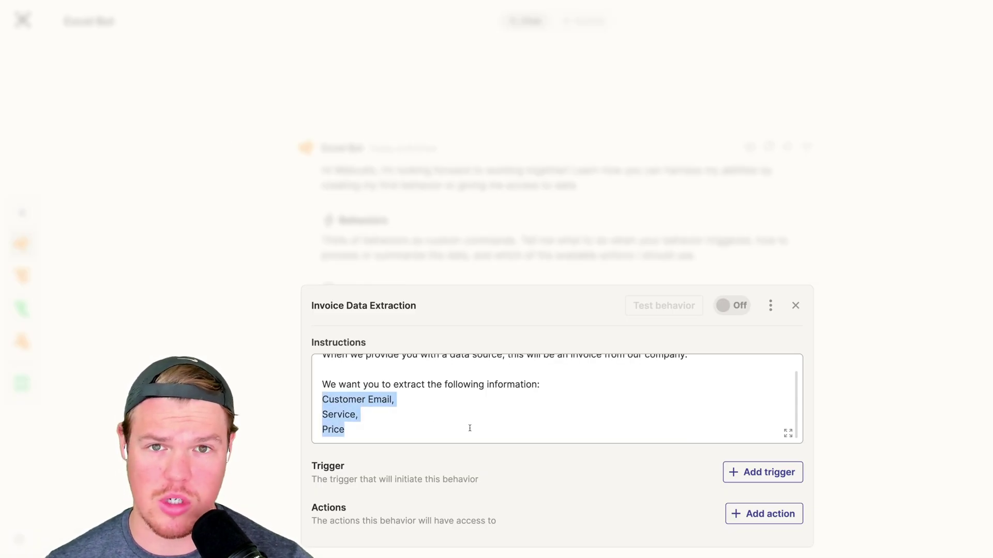
- Add a line after Price: 'Then put this data into a new row in our google sheets.'
left_click(428, 430)
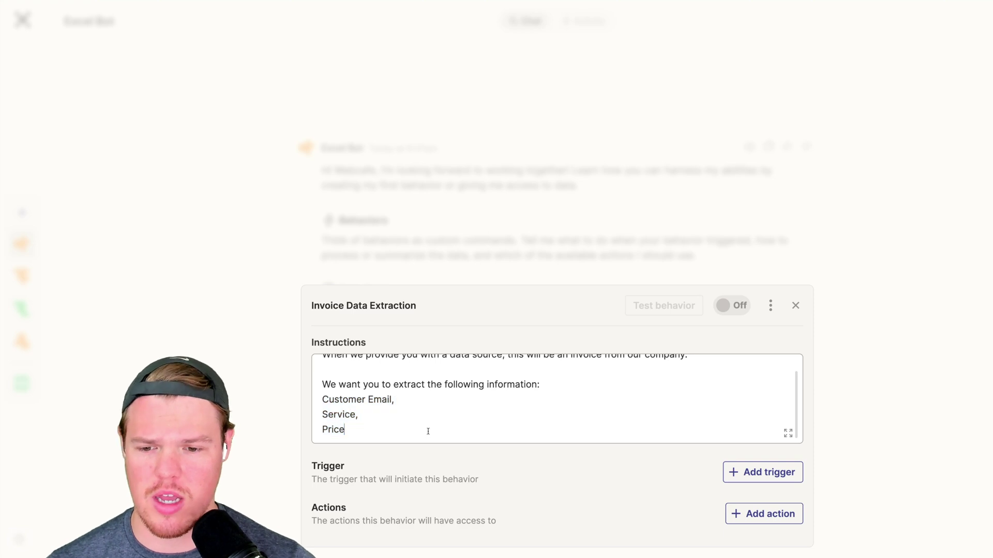
key("Return")
type("Then put this dfa")
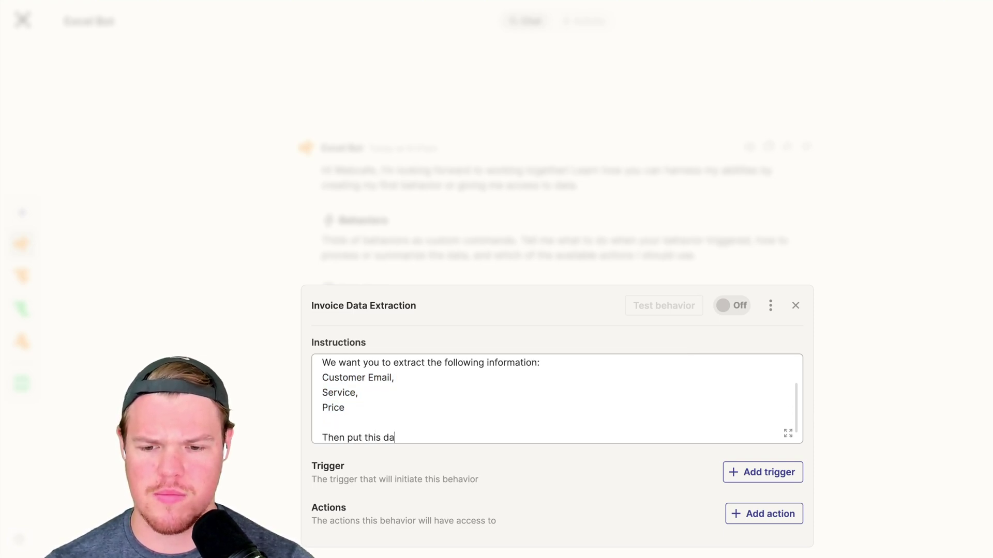
type("ta into a new row")
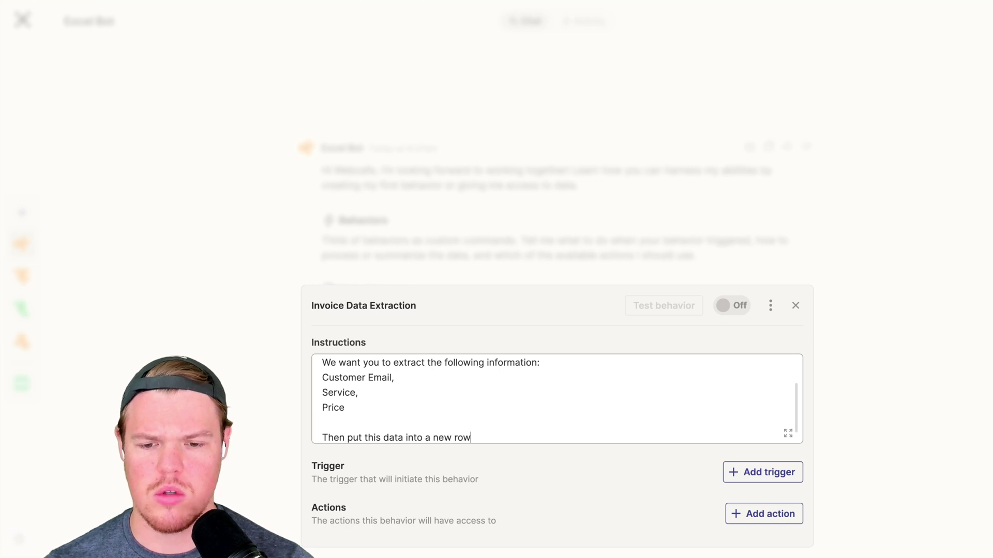
type(" in our google ")
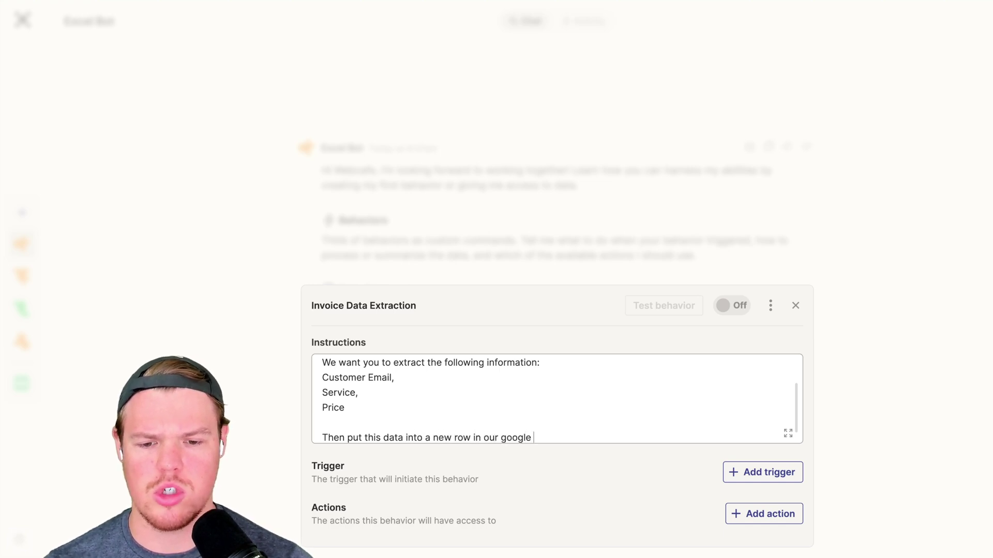
type("sheets")
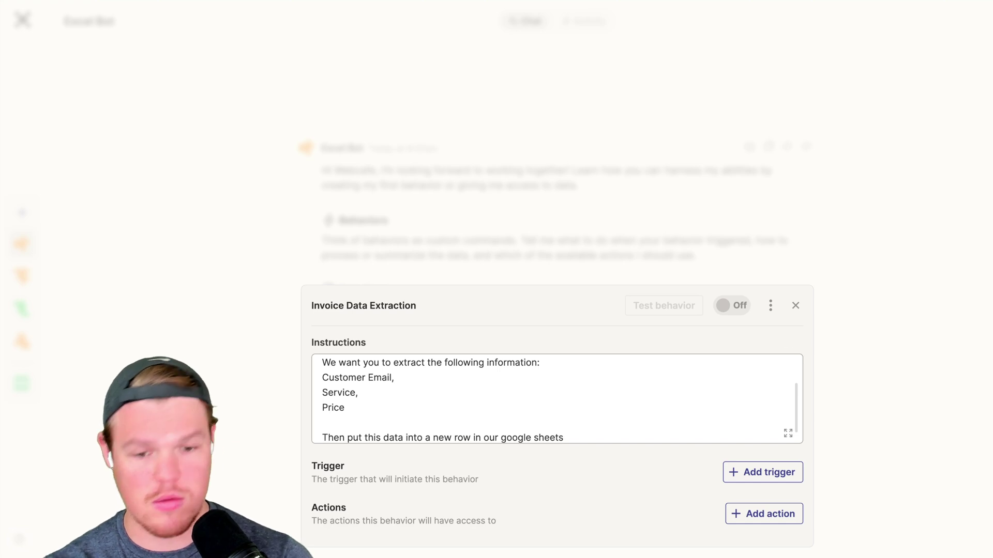
type(".")
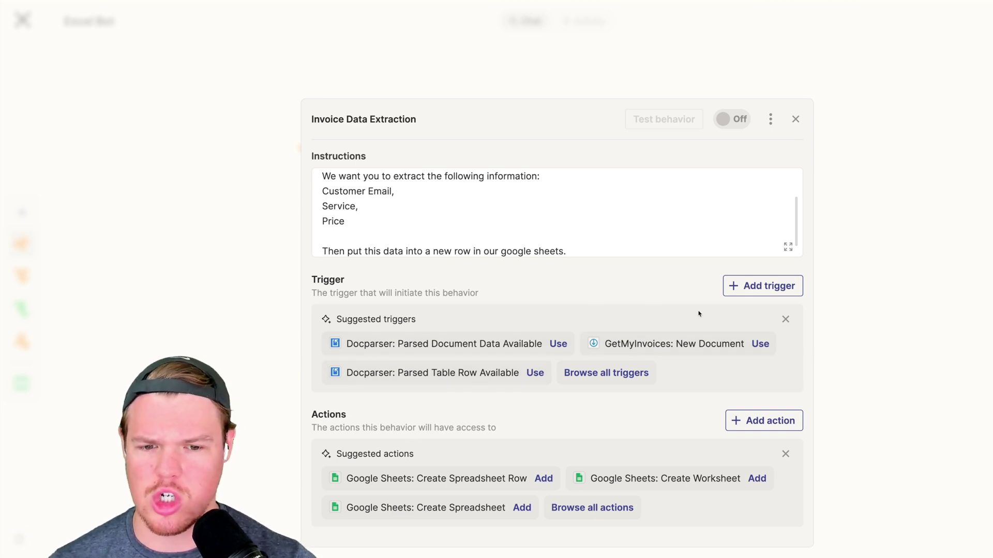
- Add a 'When I message the bot' trigger with the phrase 'Grab Data'
left_click(744, 293)
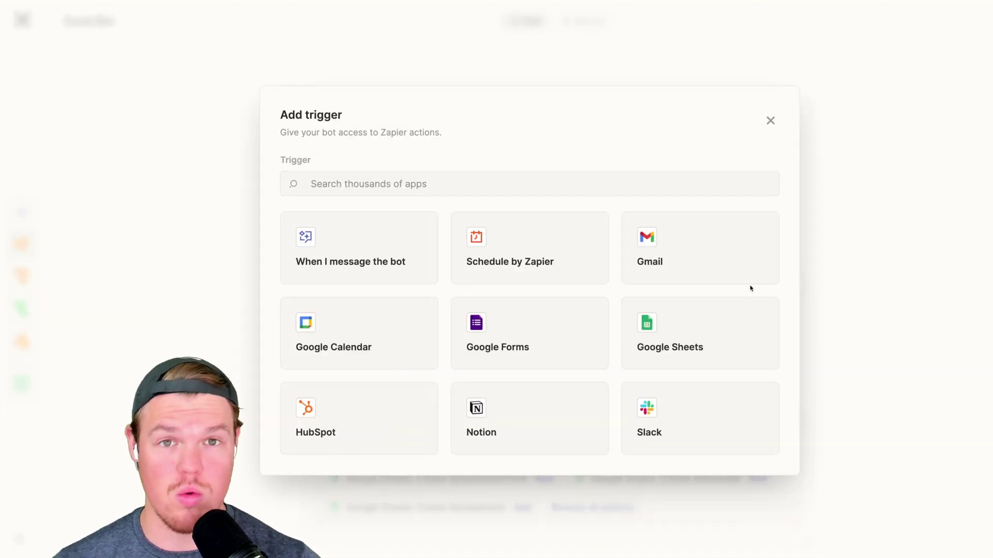
left_click(363, 262)
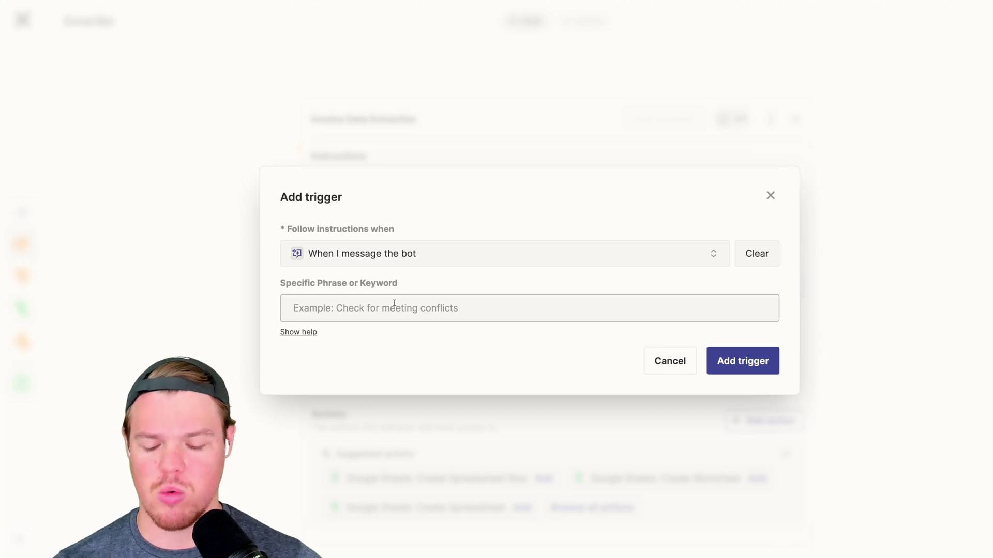
type("Grab Dat")
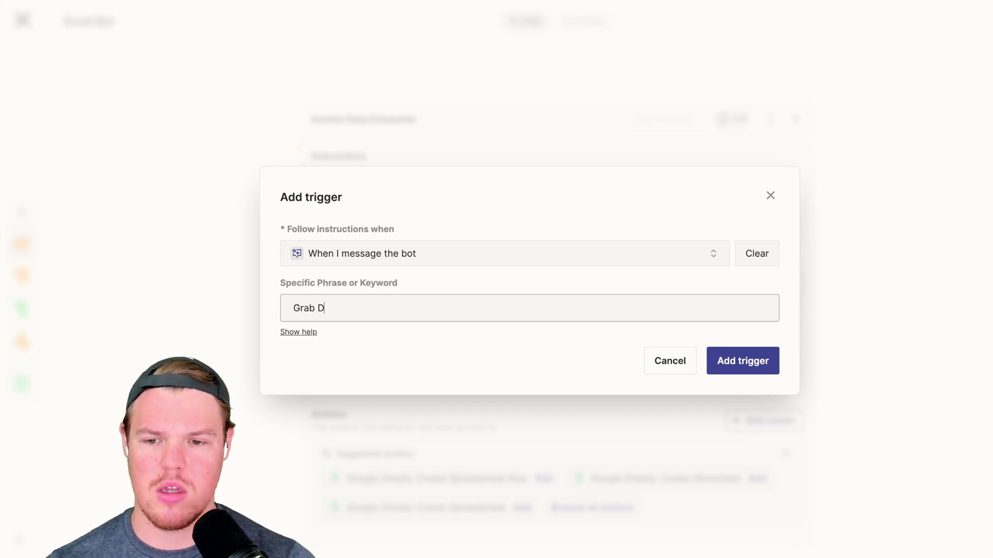
key("BackSpace")
key("BackSpace")
type("Data")
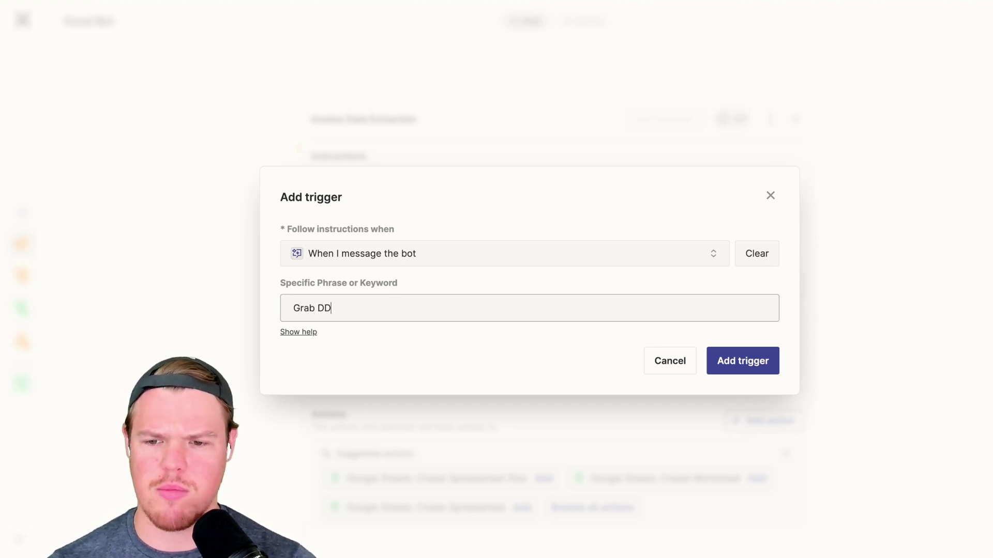
left_click(738, 358)
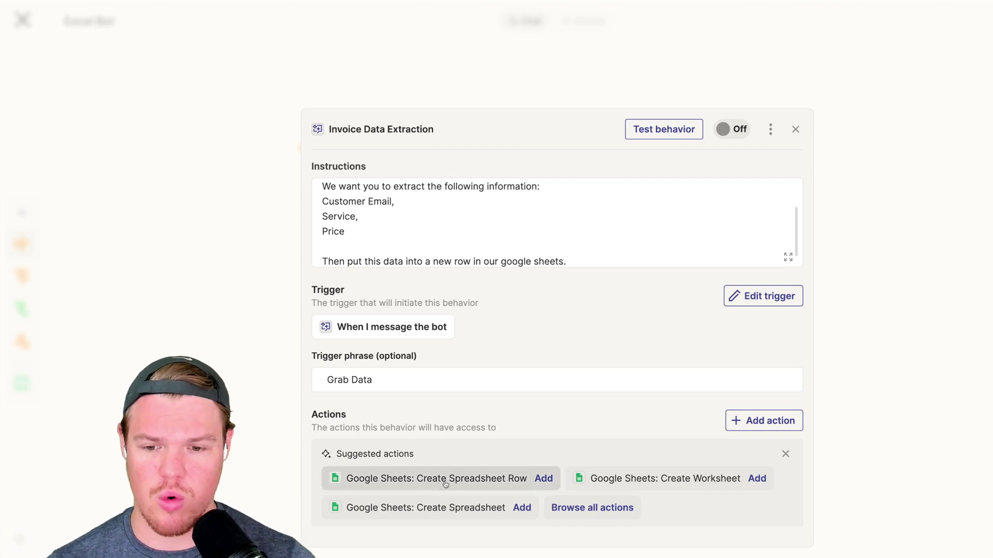
- Add a Google Sheets Create Spreadsheet Row action with the Test Data spreadsheet
left_click(461, 484)
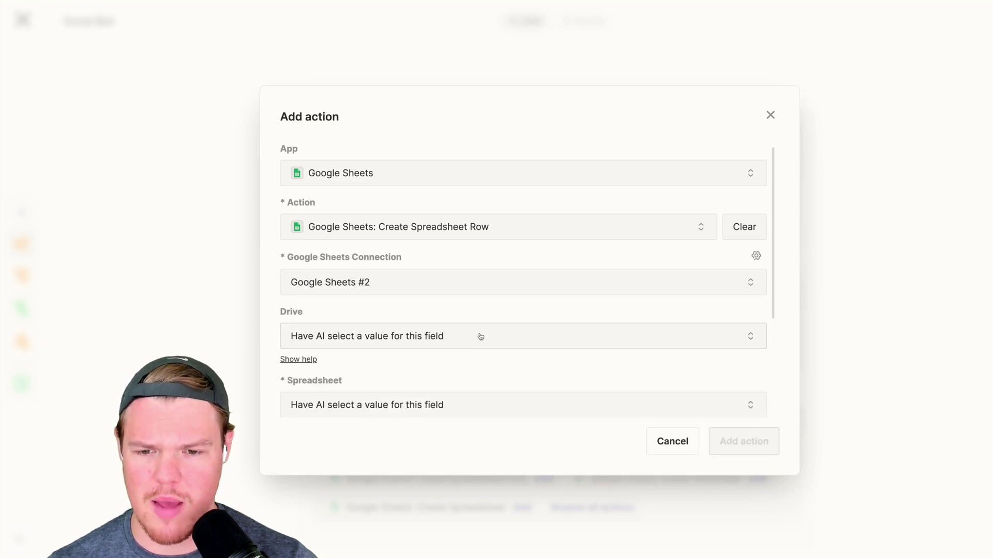
scroll(440, 307, "down", 1)
scroll(426, 308, "down", 2)
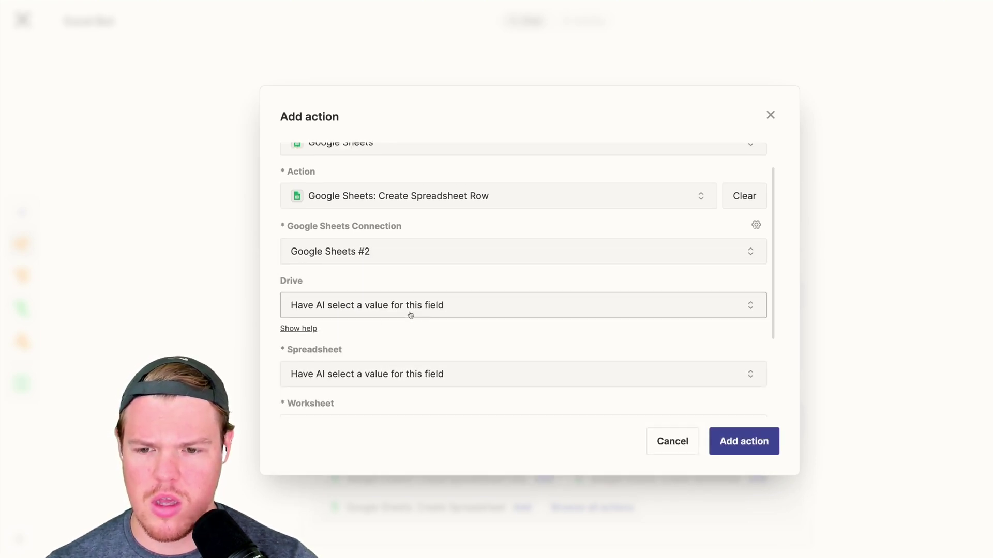
scroll(409, 282, "up", 3)
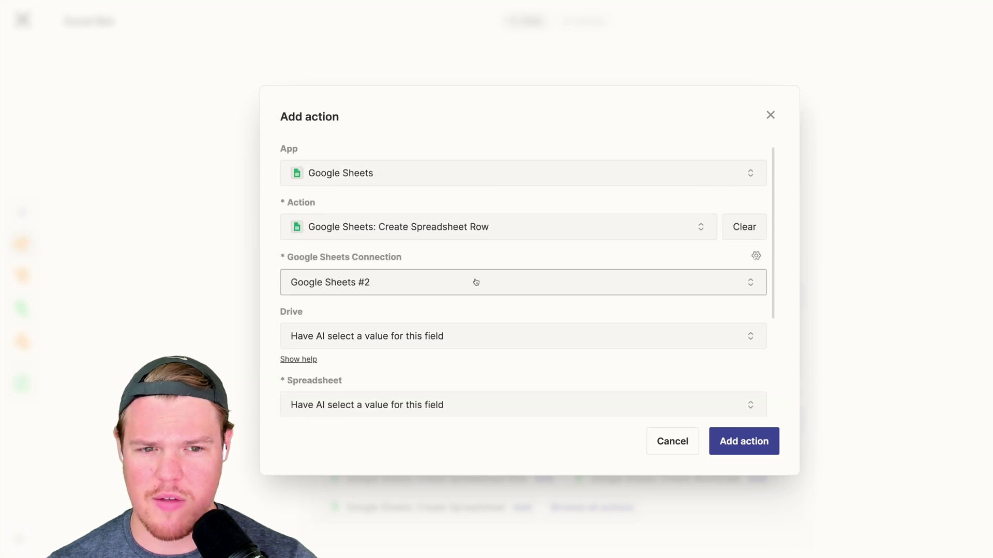
scroll(476, 281, "down", 4)
left_click(407, 299)
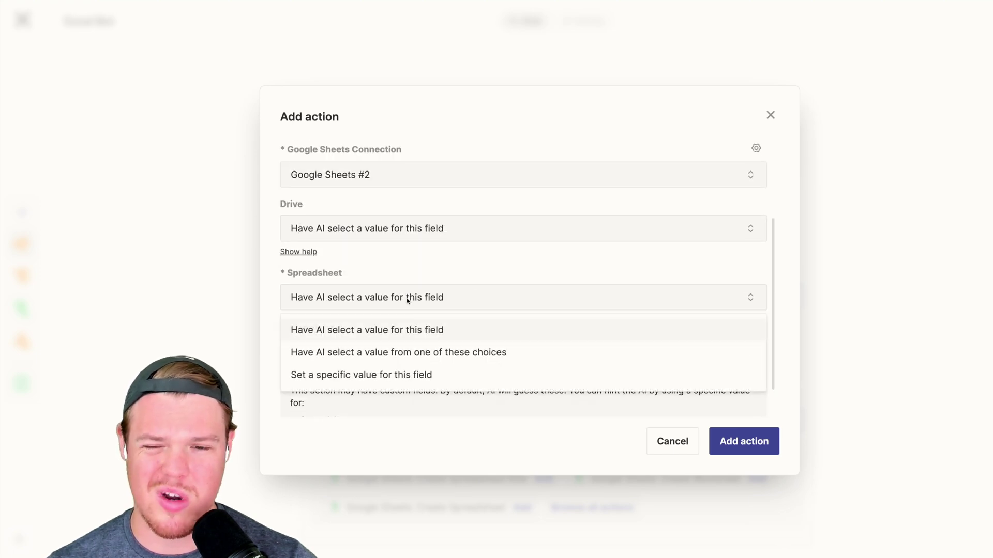
left_click(428, 373)
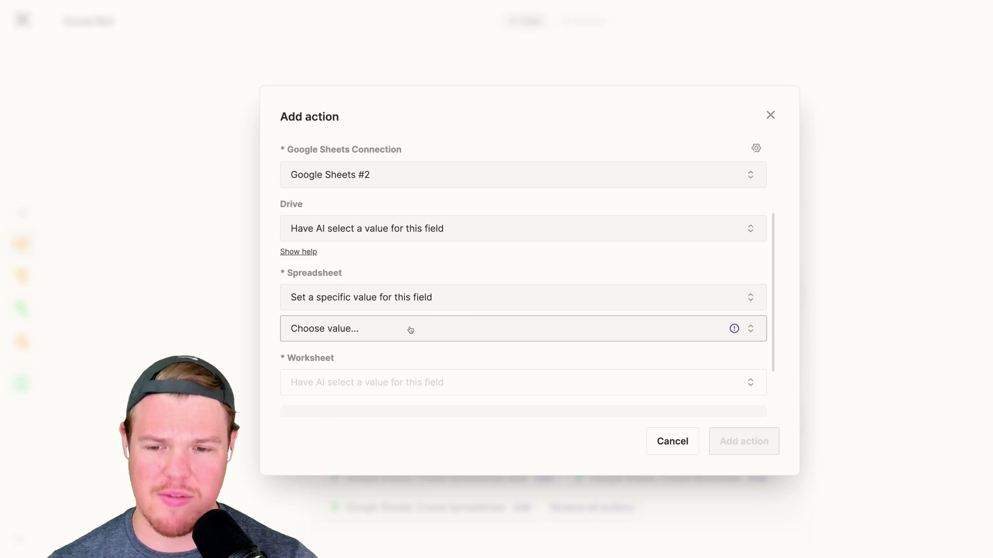
left_click(410, 330)
left_click(370, 401)
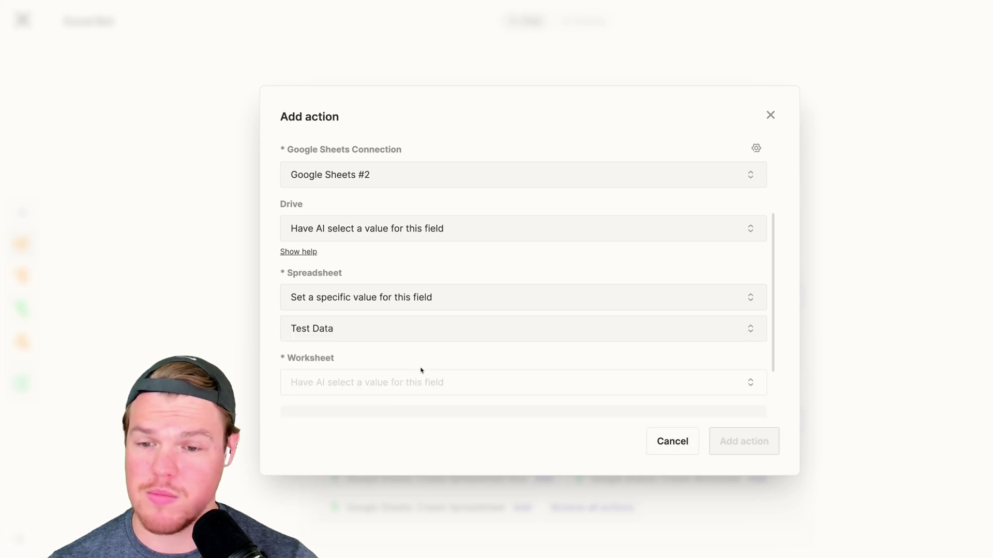
- Set the worksheet to Sheet1, leave the columns AI-generated, and save the action
scroll(436, 343, "down", 2)
scroll(437, 341, "down", 1)
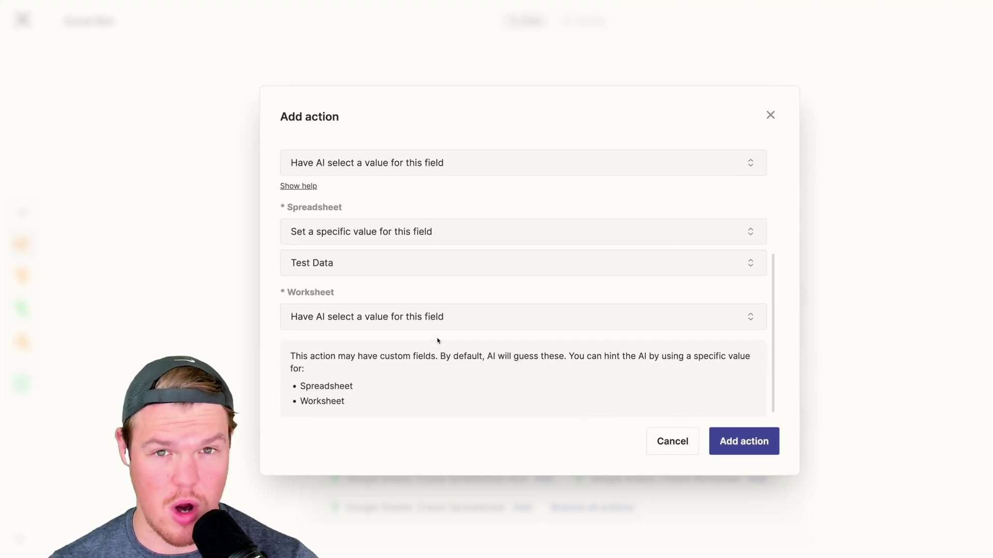
left_click(397, 319)
left_click(386, 394)
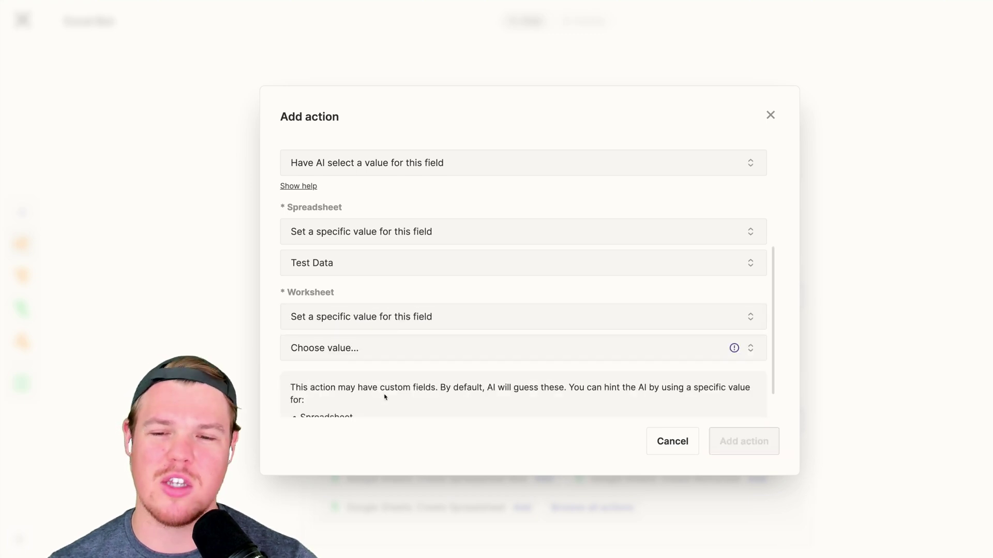
left_click(365, 359)
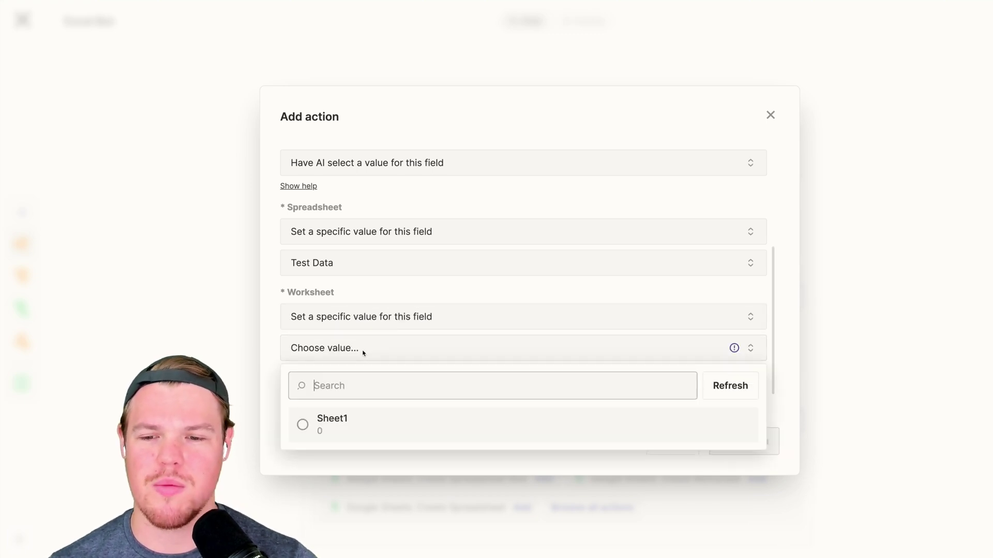
left_click(353, 427)
scroll(483, 330, "down", 5)
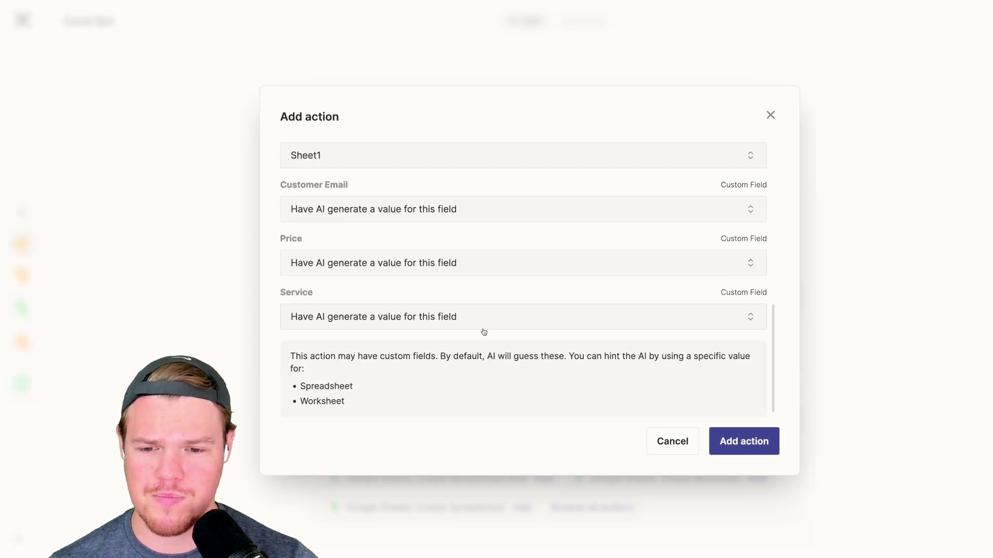
scroll(377, 223, "up", 1)
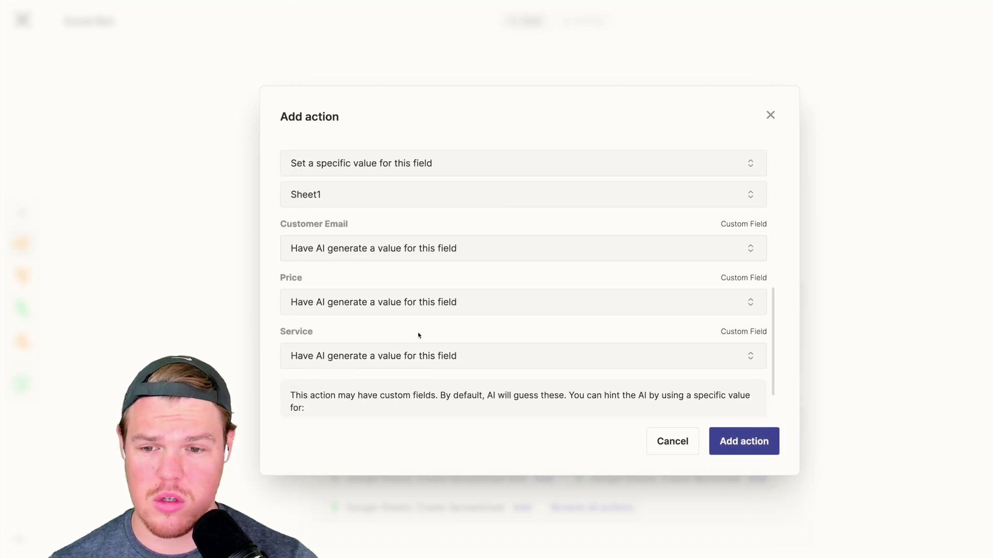
scroll(408, 289, "down", 1)
scroll(414, 362, "up", 6)
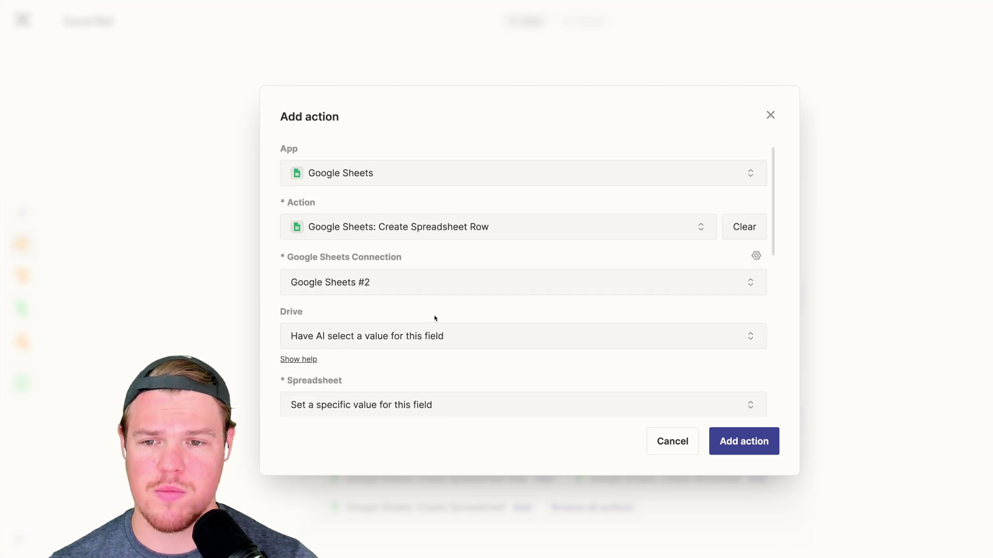
left_click(751, 447)
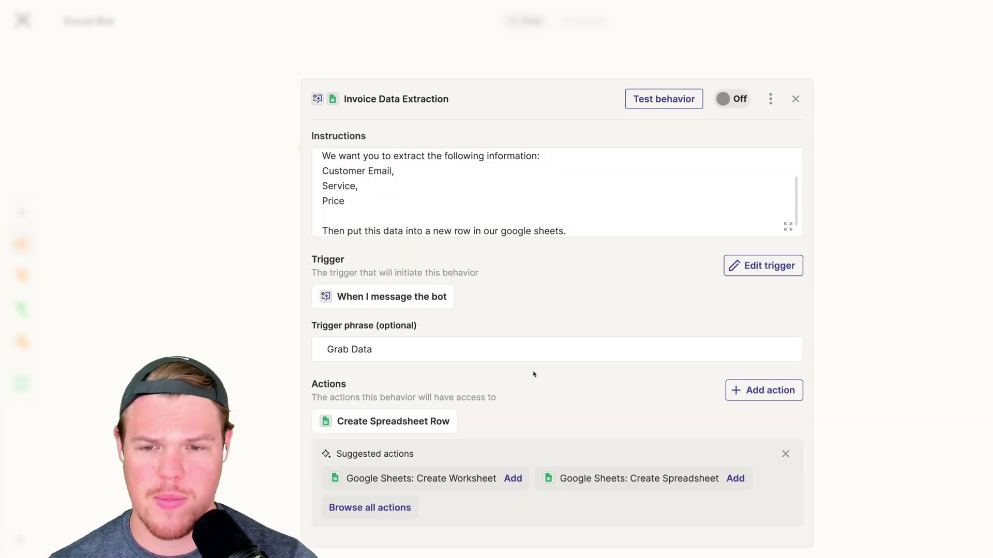
- Turn the Invoice Data Extraction behavior on and begin adding a data source to the bot
left_click(736, 102)
scroll(650, 198, "up", 1)
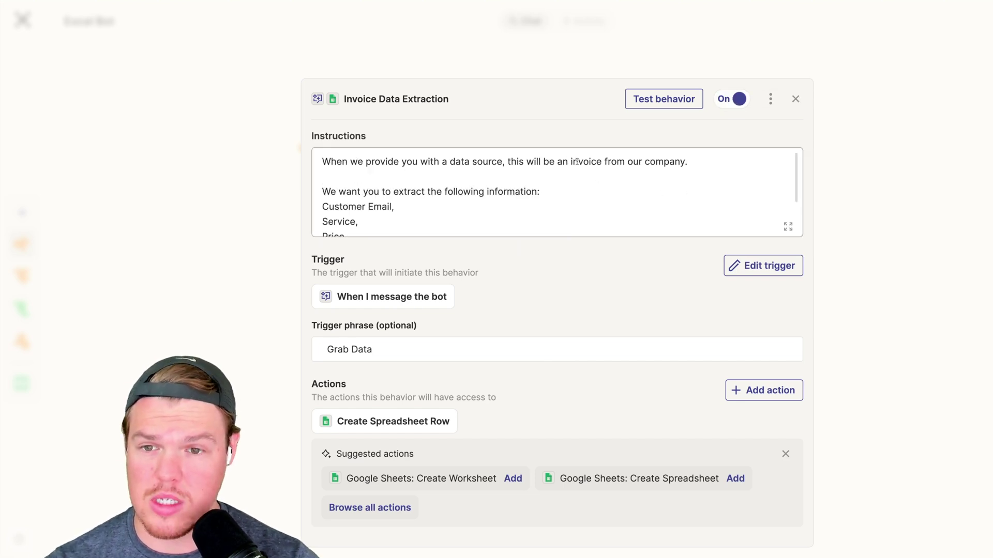
left_click(795, 105)
left_click(476, 361)
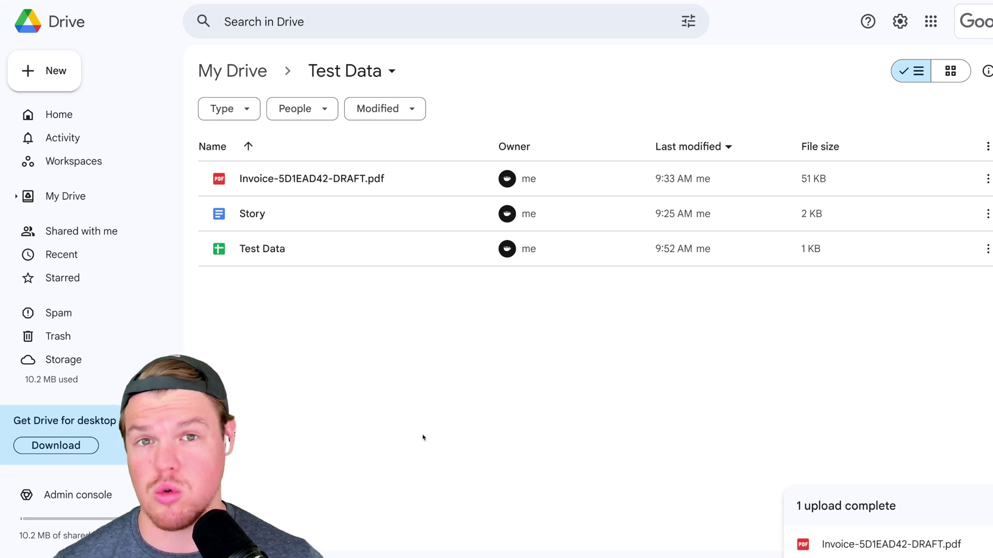
- Bring up the options for the uploaded Invoice-5D1EAD42-DRAFT.pdf to open it in Google Docs
right_click(339, 180)
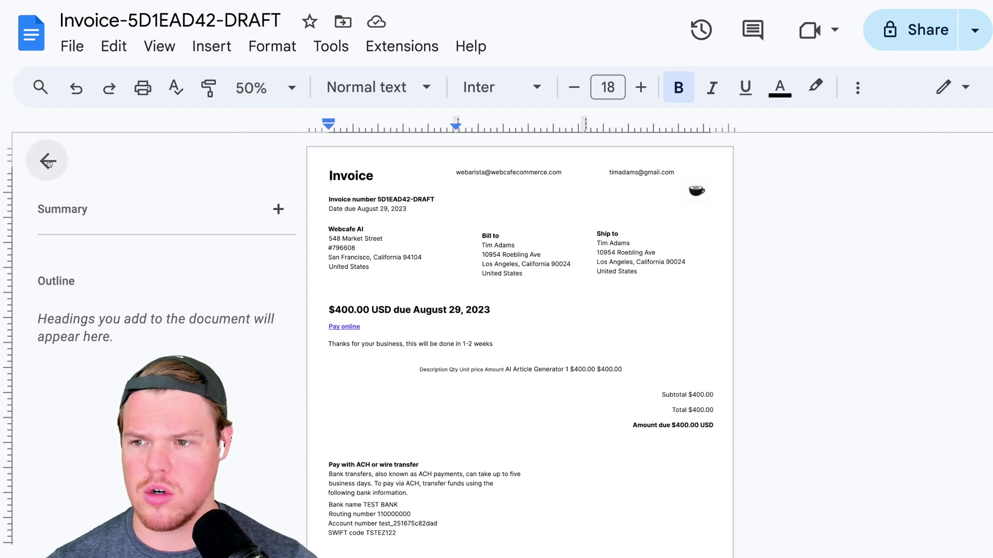
- Rename the document to Invoice-5D1EAD42-DOC and scroll through the invoice contents
left_click(48, 161)
double_click(260, 15)
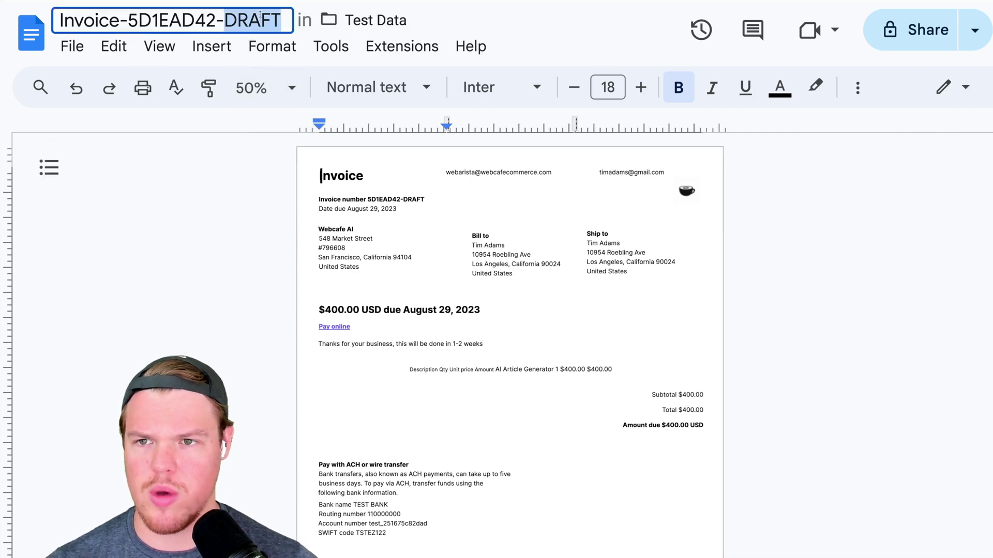
type("DOC")
key("Return")
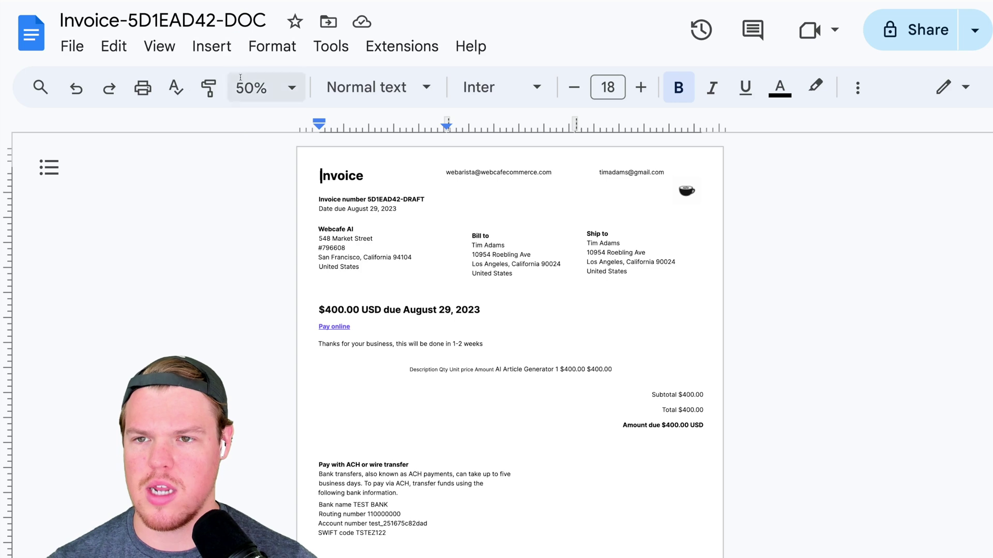
scroll(377, 222, "down", 3)
scroll(475, 230, "up", 3)
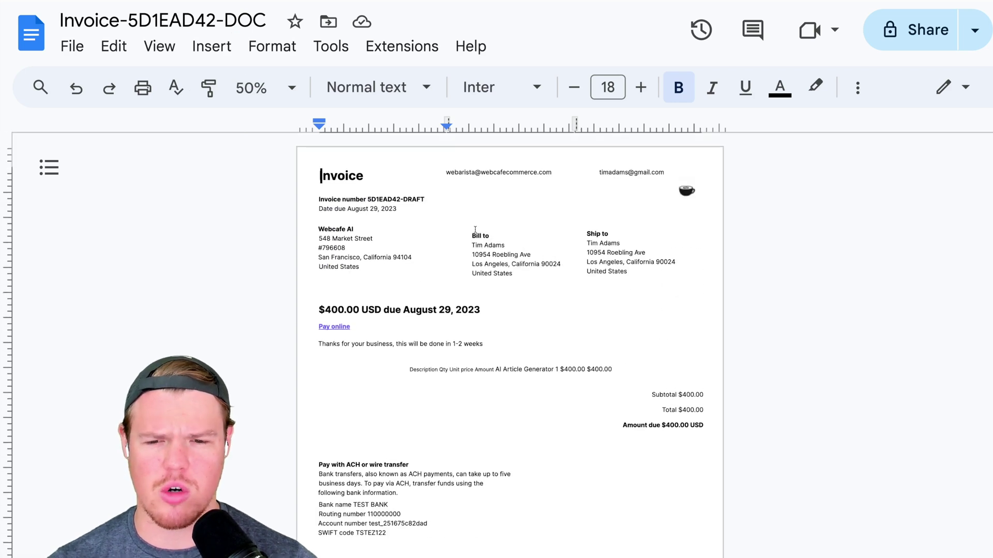
scroll(478, 223, "down", 2)
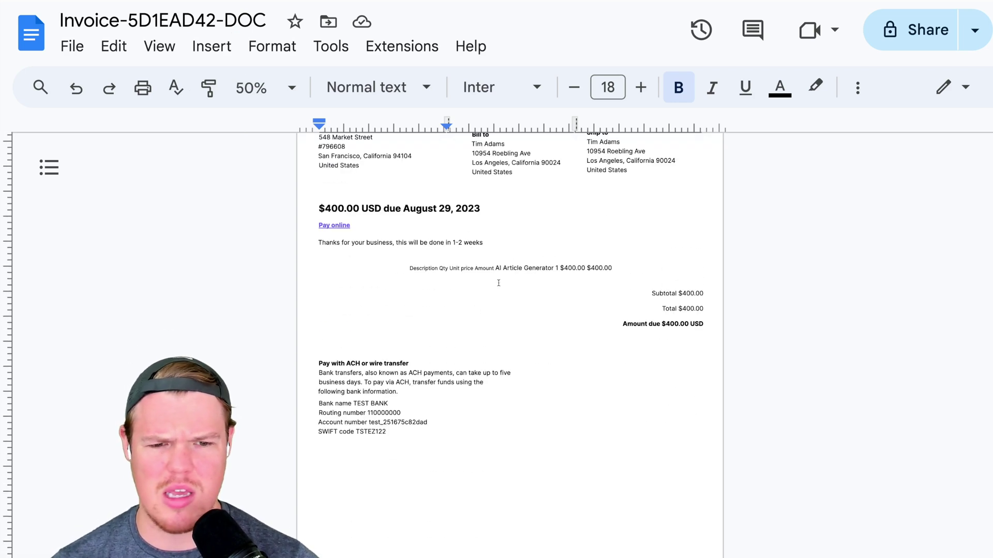
scroll(499, 282, "up", 2)
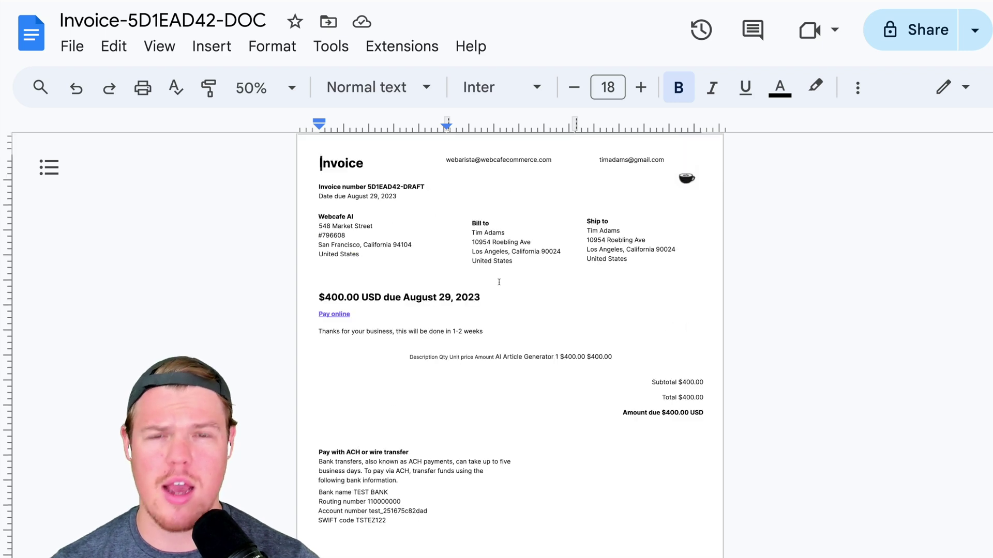
scroll(476, 255, "up", 1)
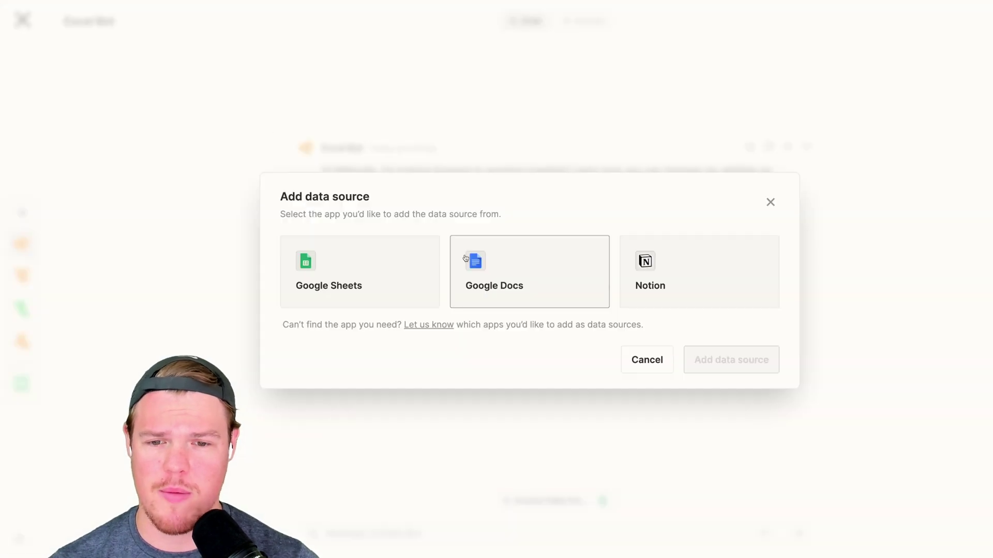
- Attach the Google Docs file Invoice-5D1EAD42-DOC to the Excel Bot as a data source
left_click(475, 264)
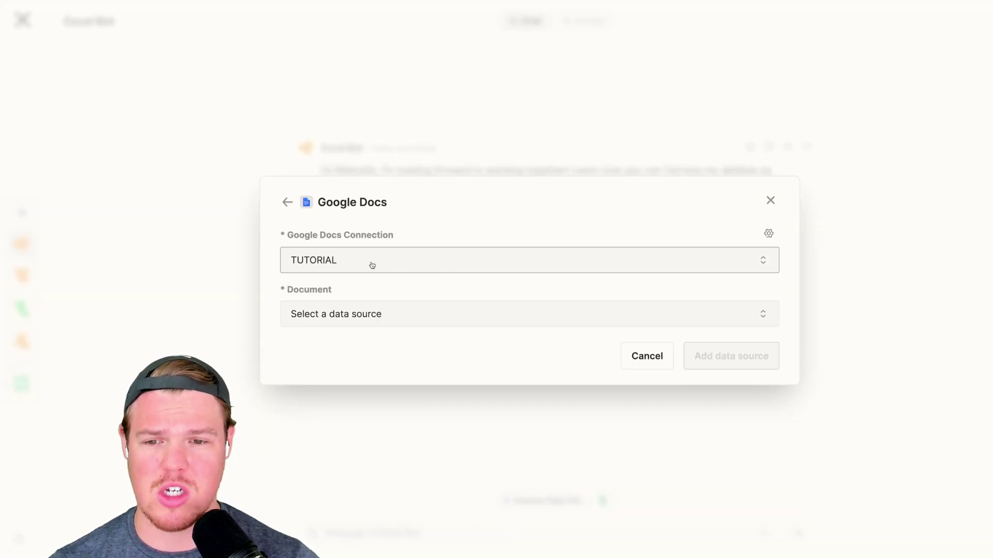
left_click(421, 317)
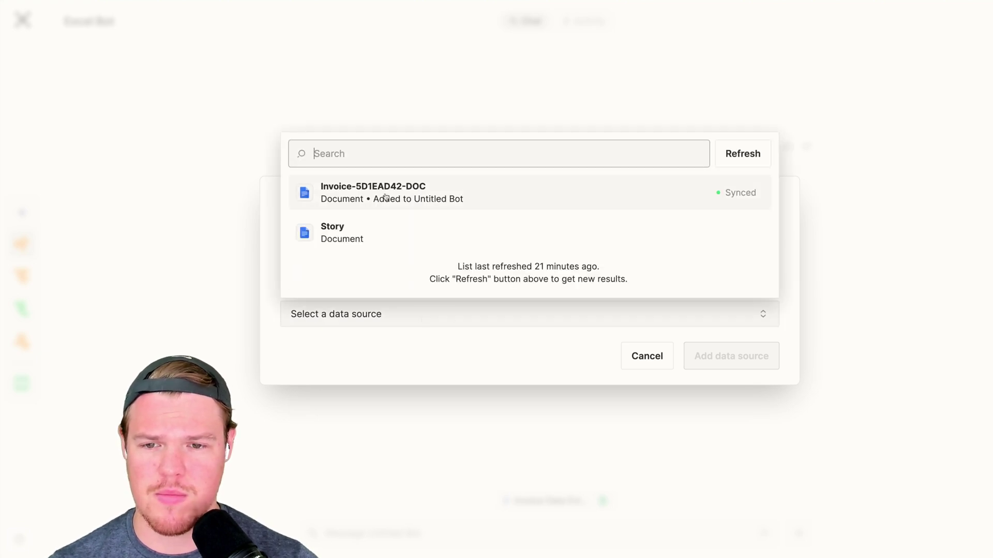
left_click(400, 195)
left_click(729, 356)
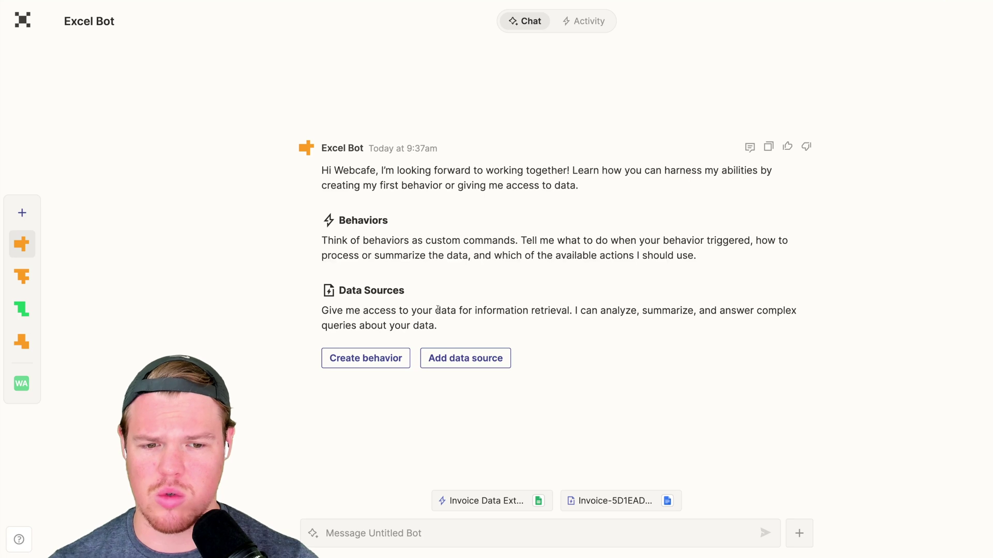
- Copy the 'Grab Data' trigger phrase, try it in the message box, then run Test behavior
left_click(493, 504)
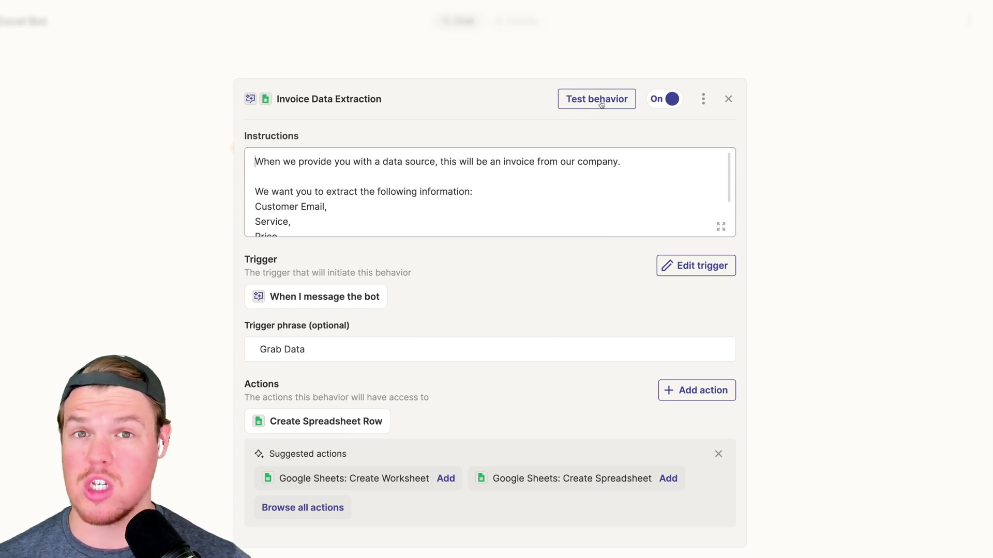
triple_click(327, 341)
key("ctrl+c")
left_click(465, 305)
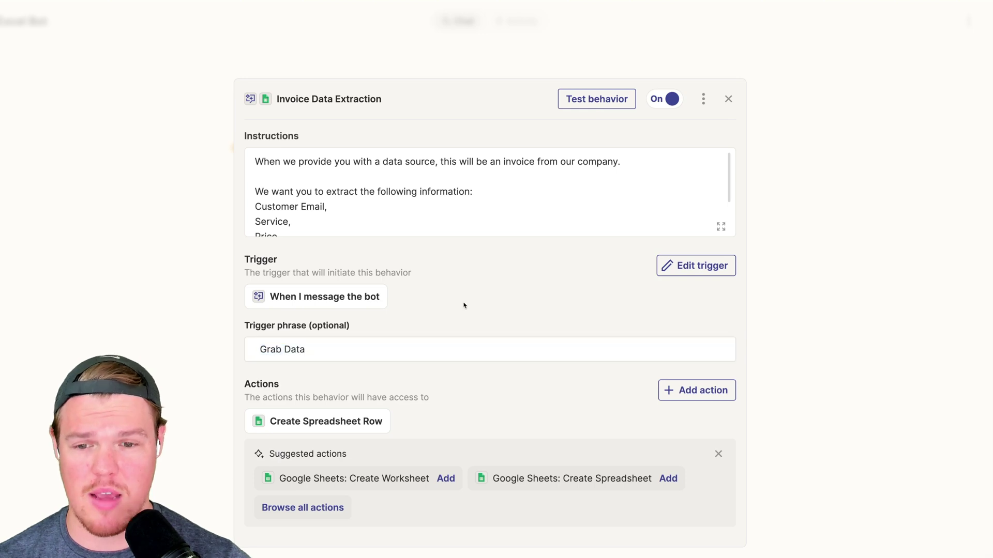
left_click(728, 100)
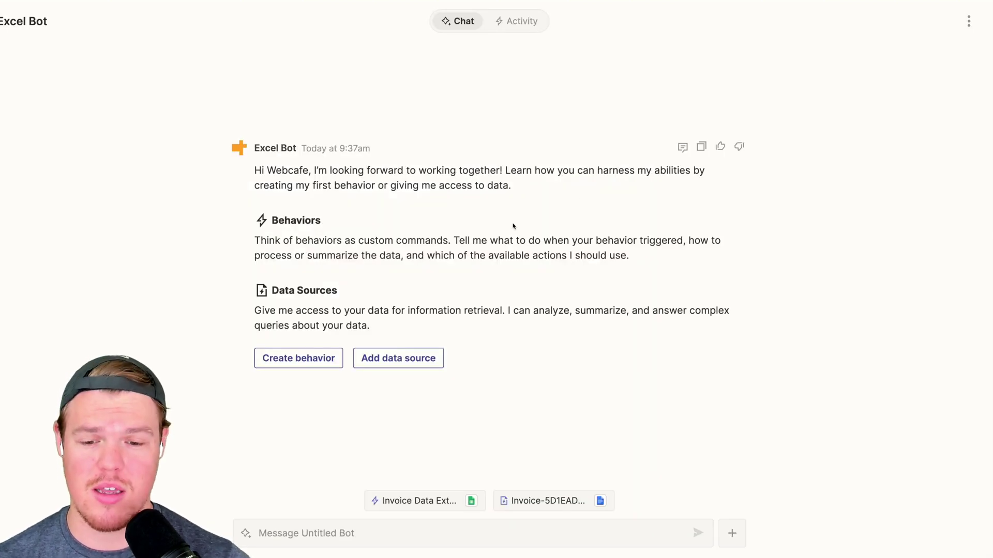
left_click(385, 527)
key("ctrl+v")
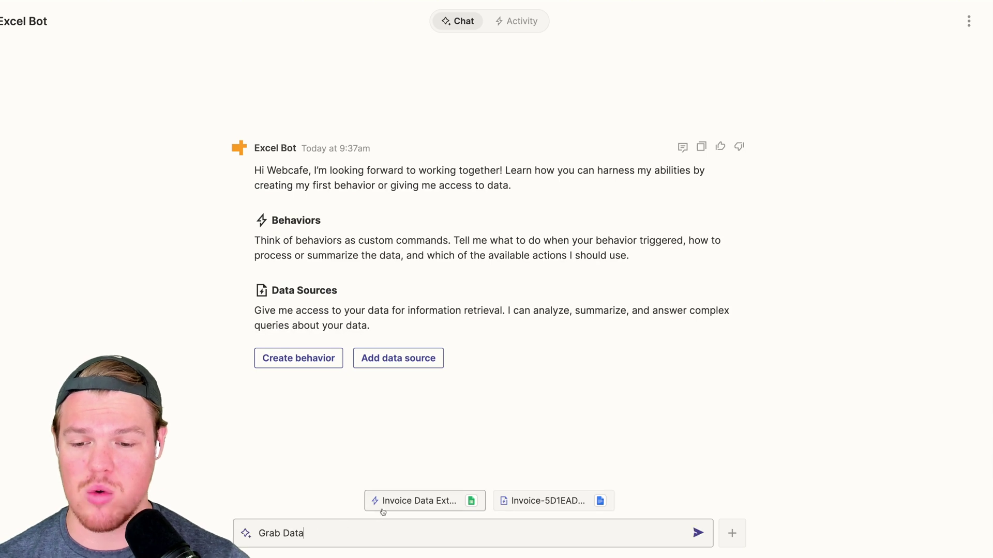
key("BackSpace")
key("BackSpace")
key("BackSpace")
key("BackSpace")
key("BackSpace")
key("BackSpace")
key("BackSpace")
key("BackSpace")
key("BackSpace")
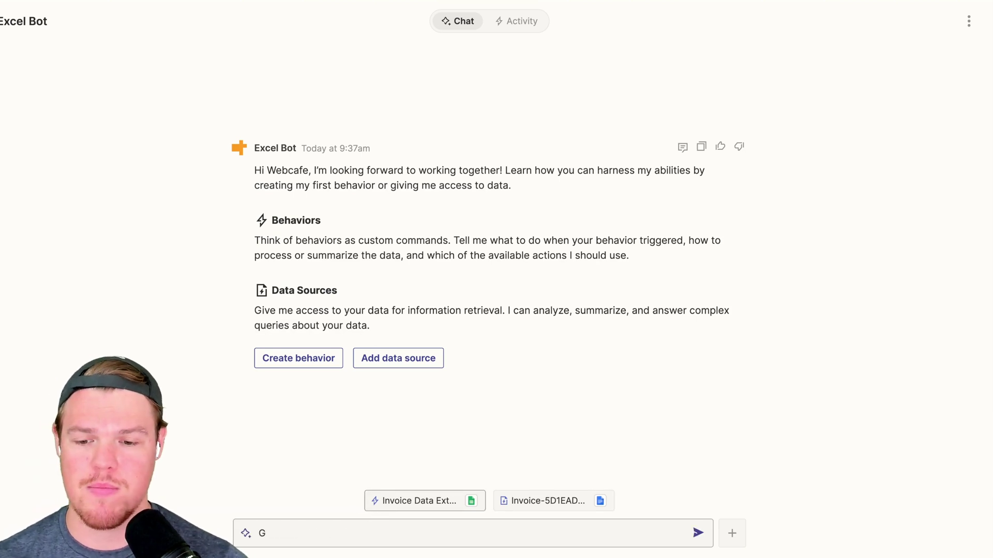
left_click(399, 502)
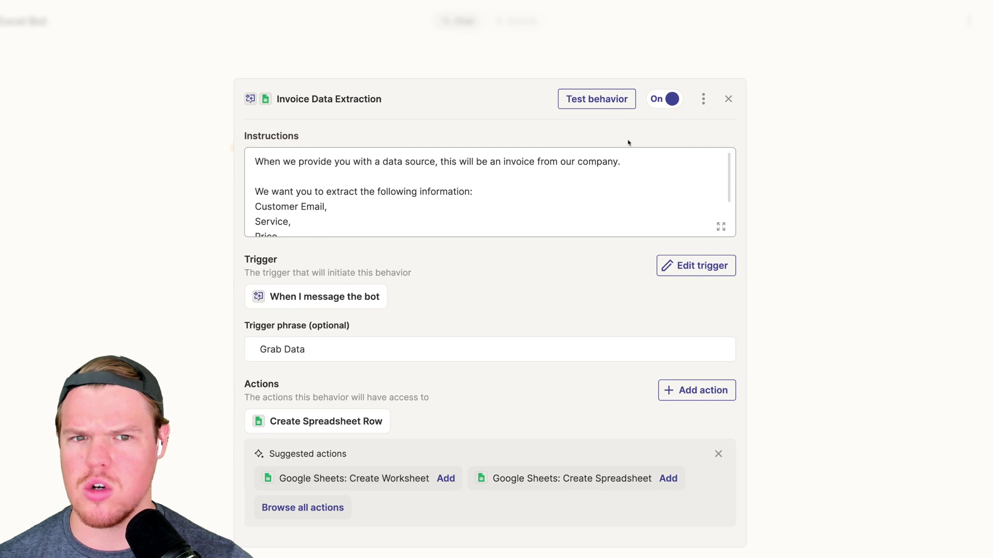
left_click(603, 101)
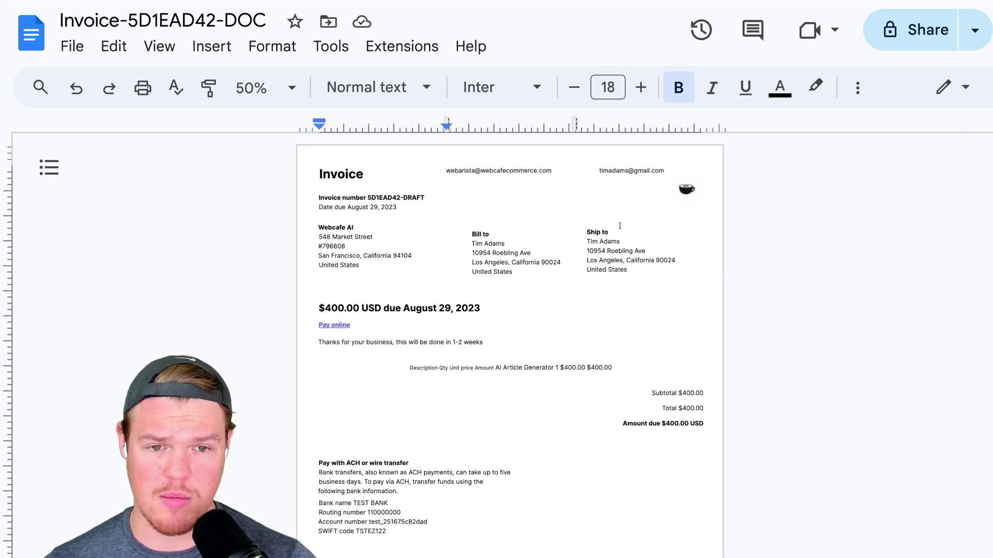
- Scroll the invoice to review the customer email, $400.00 price and service
scroll(617, 224, "down", 1)
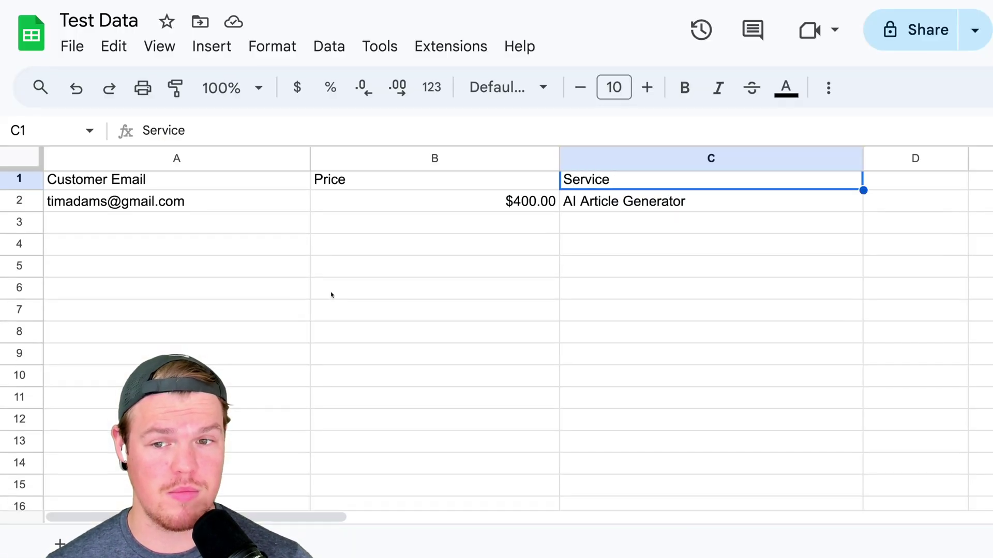
- Zoom out on Test Data to check row 2: customer email, $400.00, AI Article Generator
scroll(331, 294, "down", 1)
key("ctrl+minus")
left_click(413, 291)
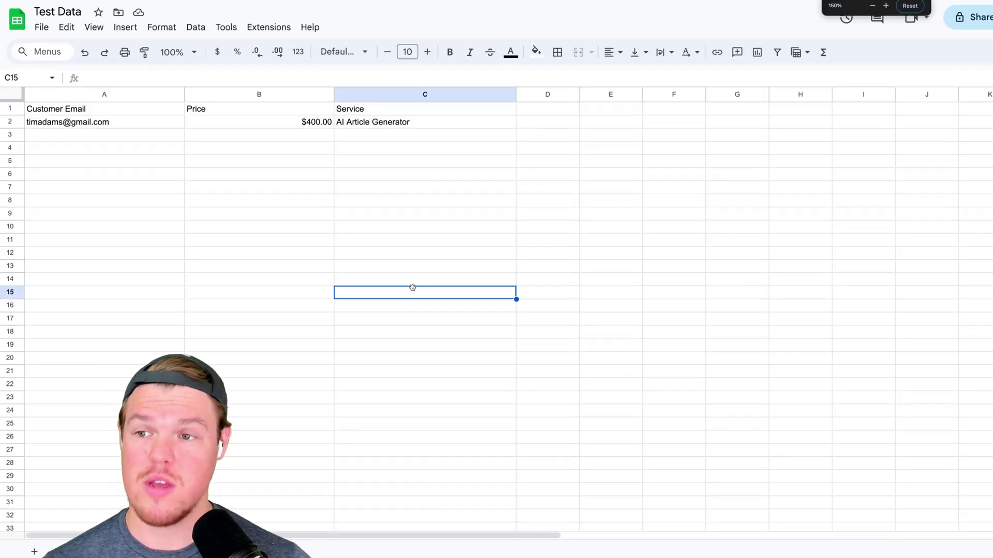